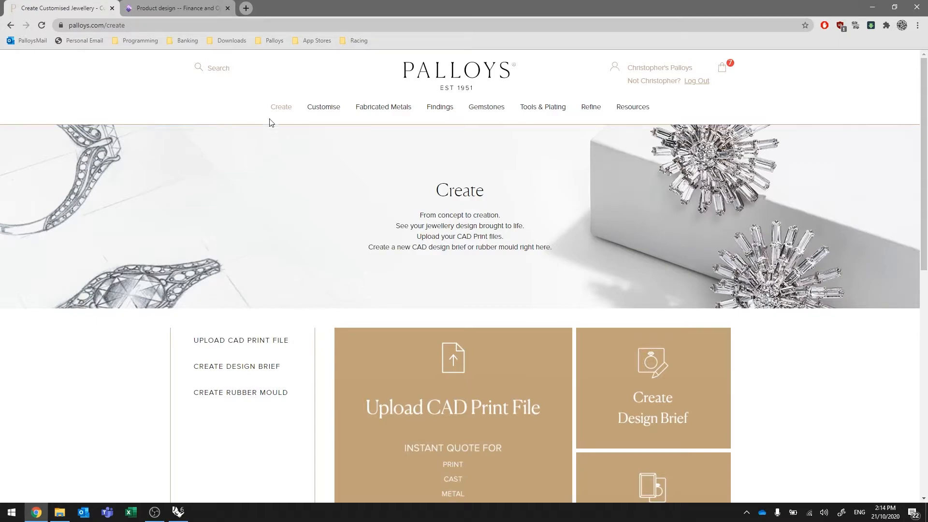
Open the Upload STL File (Instant Quote) page from the Create section and close the help prompt
mouse_move(285, 108)
mouse_move(307, 129)
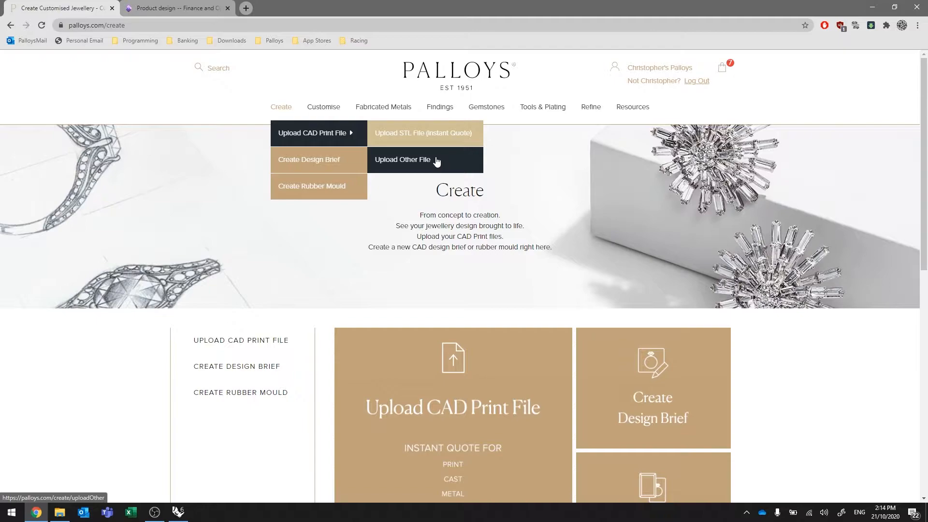
left_click(422, 136)
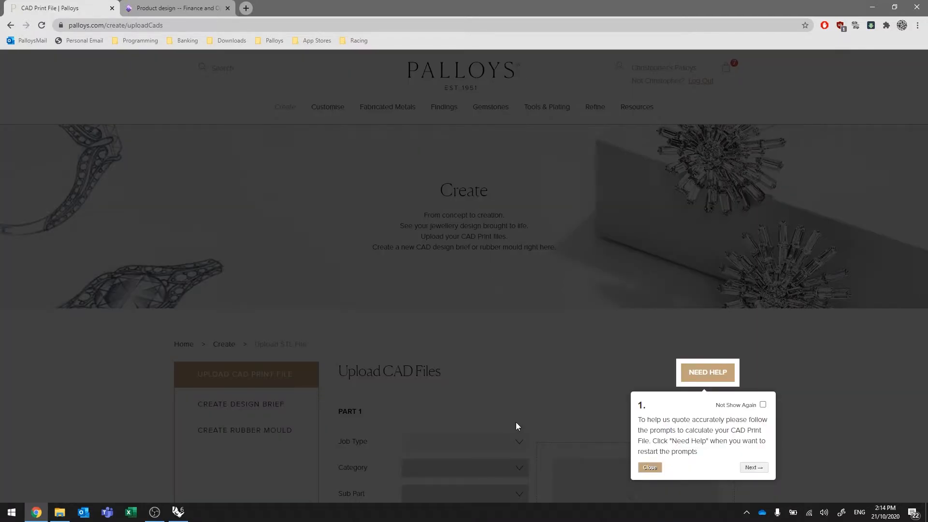
left_click(650, 467)
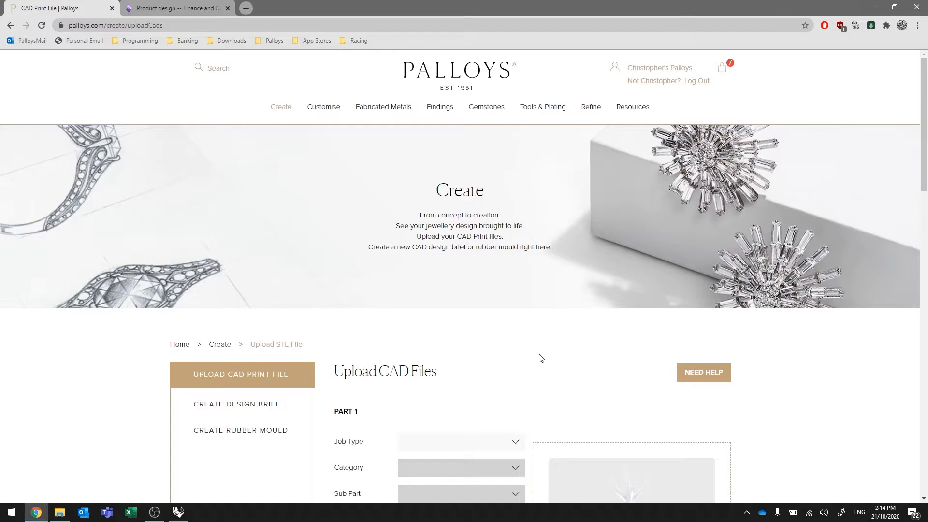
Switch to Rhino, enter the job number, and load the ring job's master file into the model
left_click(179, 514)
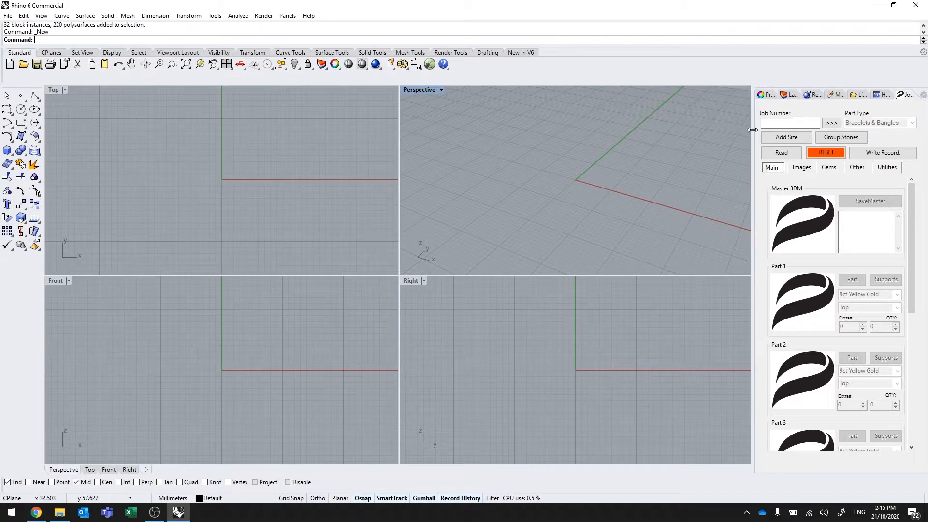
left_click(767, 124)
type("J202009246")
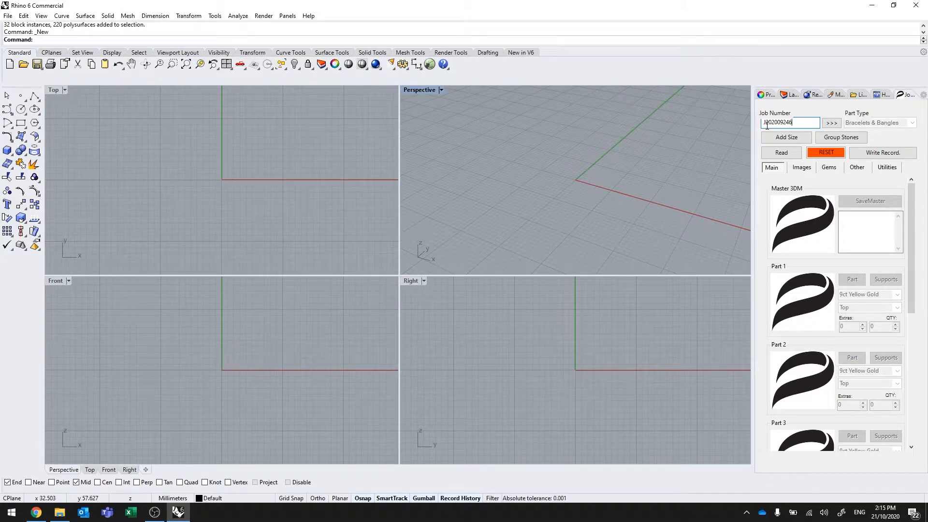
left_click(832, 123)
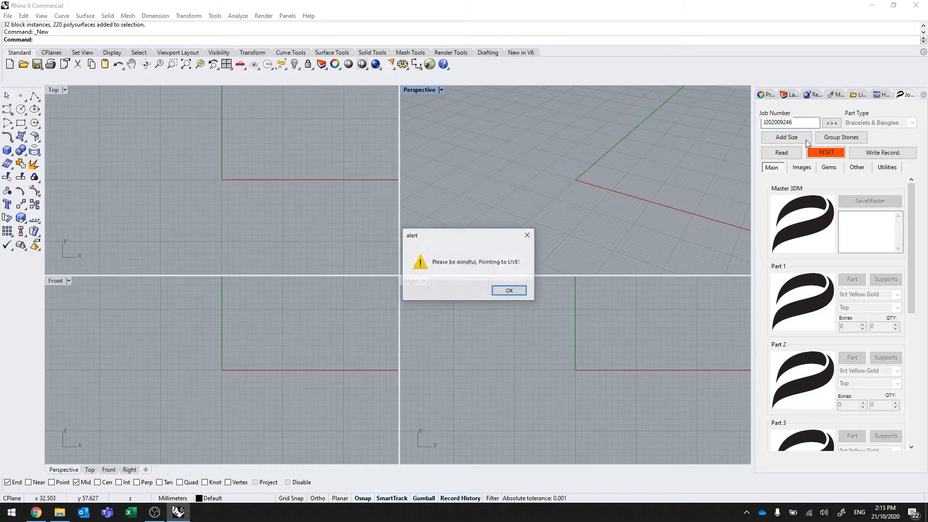
left_click(509, 291)
left_click(472, 297)
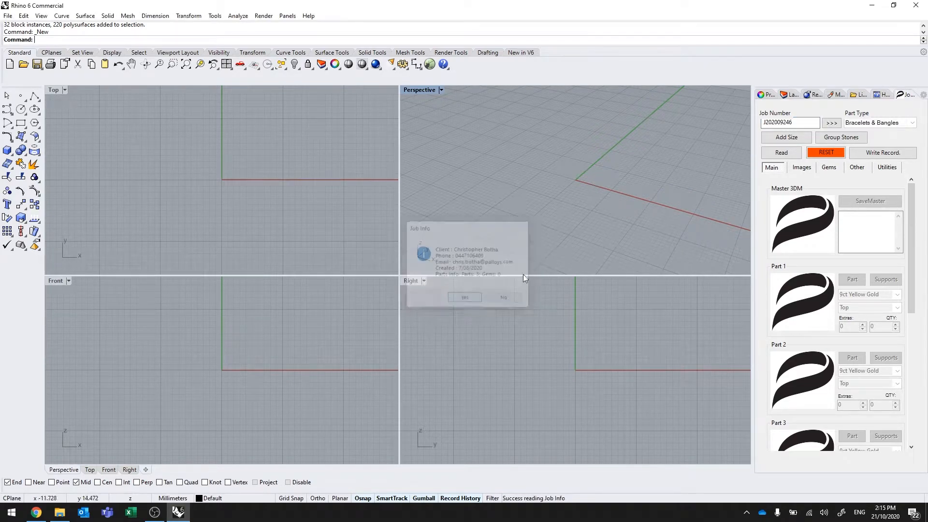
left_click(487, 293)
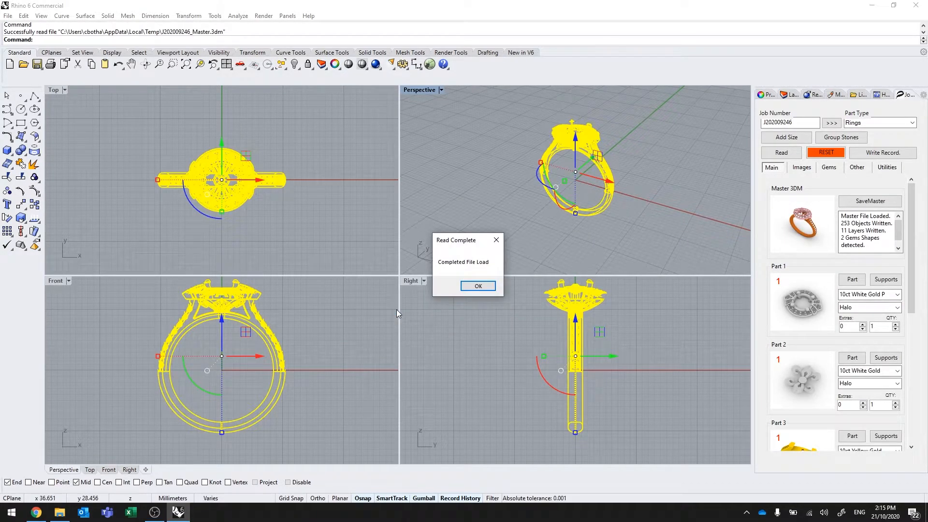
left_click(477, 286)
Move the halo with its stones straight up, away from the rest of the ring, in the Front view
left_click(481, 341)
scroll(299, 407, "down", 4)
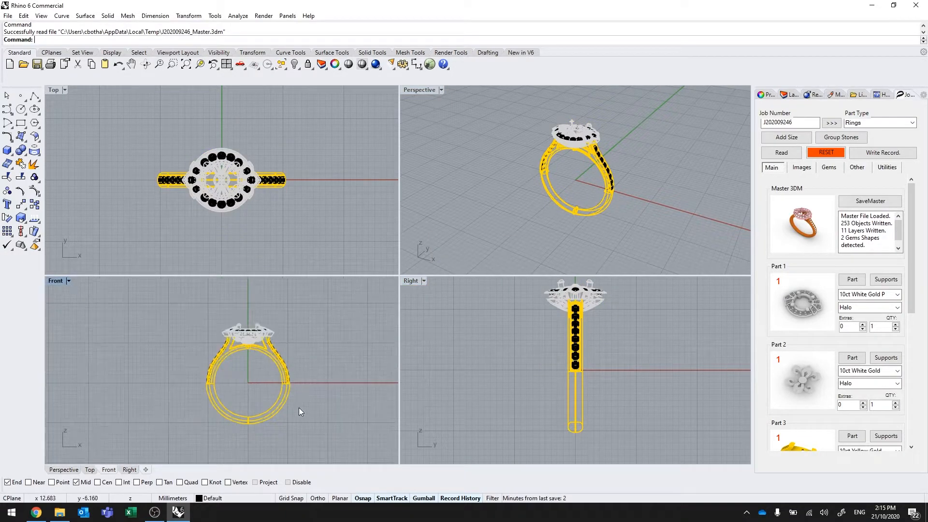
scroll(262, 321, "up", 4)
left_click_drag(185, 305, 271, 297)
scroll(324, 416, "down", 2)
left_click(463, 293)
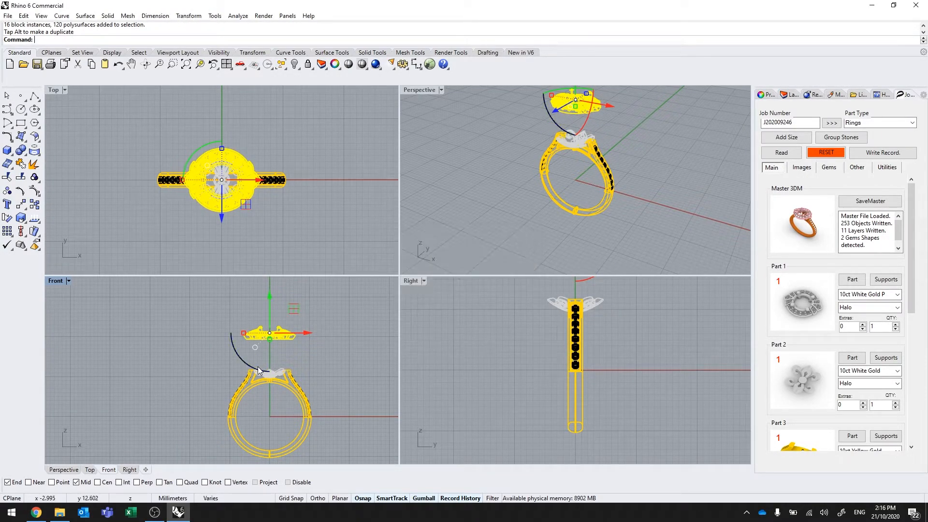
Move the gallery straight up so it sits between the halo and the shank in the Front view
left_click(196, 366)
scroll(236, 377, "up", 2)
left_click_drag(228, 358, 292, 410)
left_click_drag(262, 351, 262, 319)
left_click(180, 356)
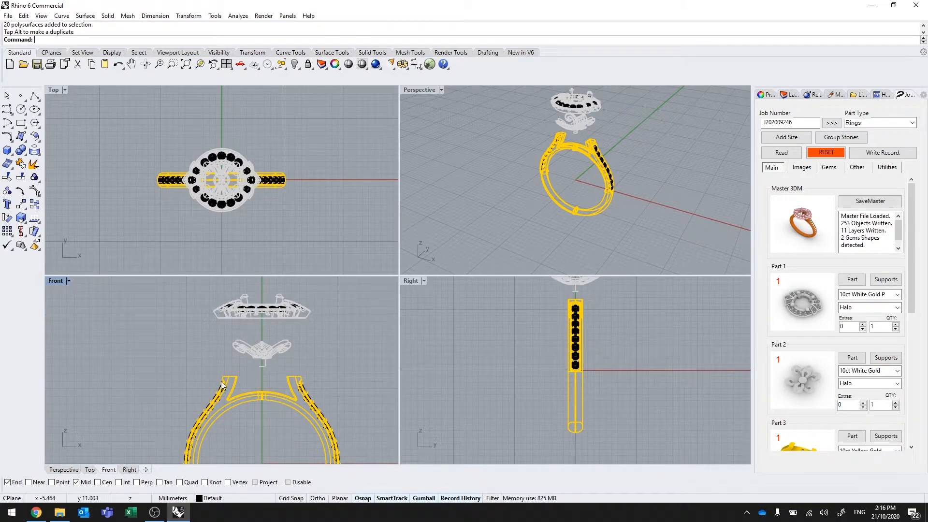
left_click_drag(225, 337, 305, 372)
type("Export")
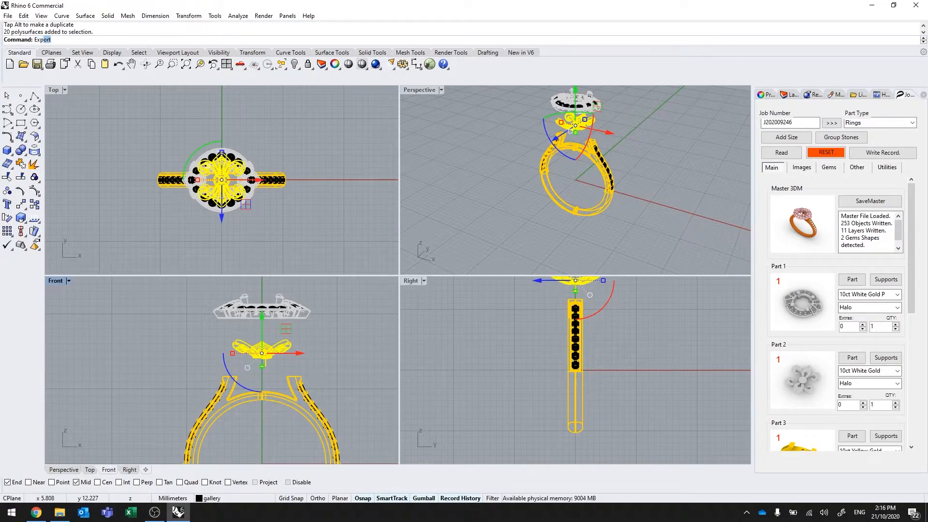
key("Return")
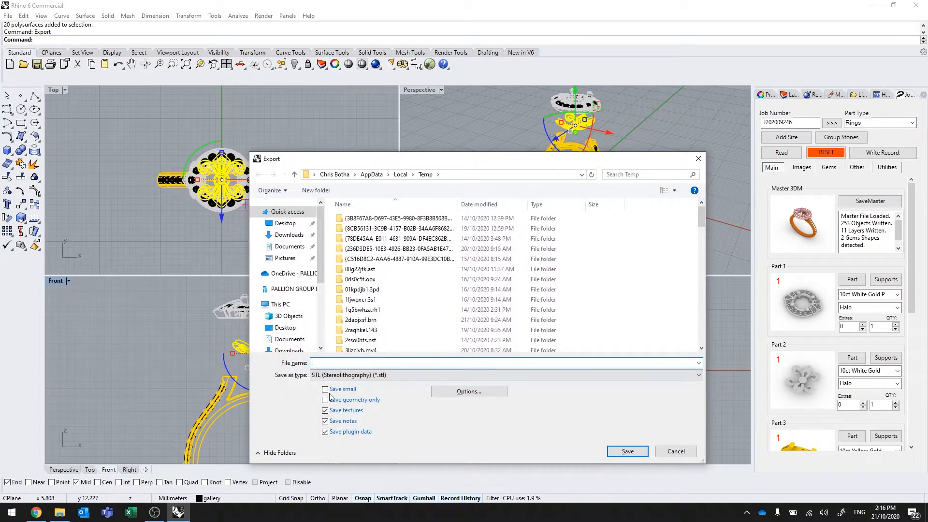
left_click(317, 366)
type("gla")
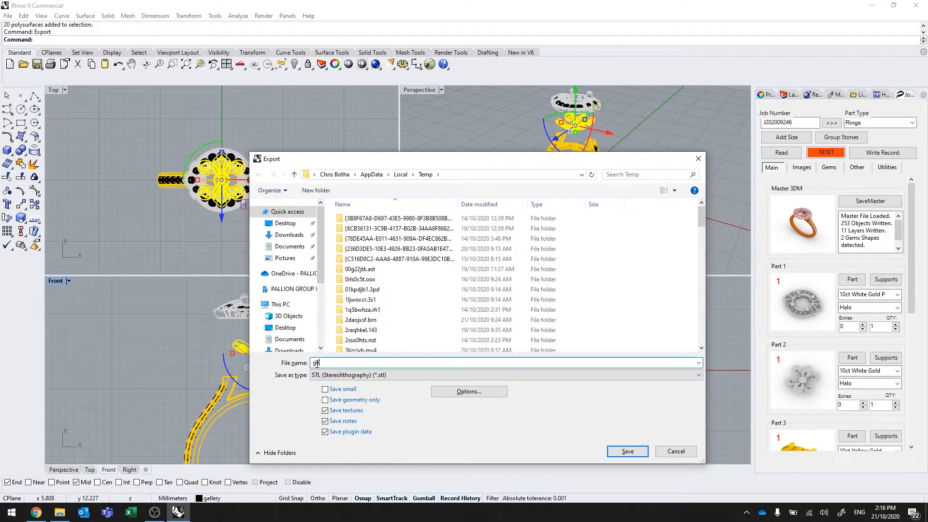
key("BackSpace")
key("BackSpace")
type("all")
left_click(674, 455)
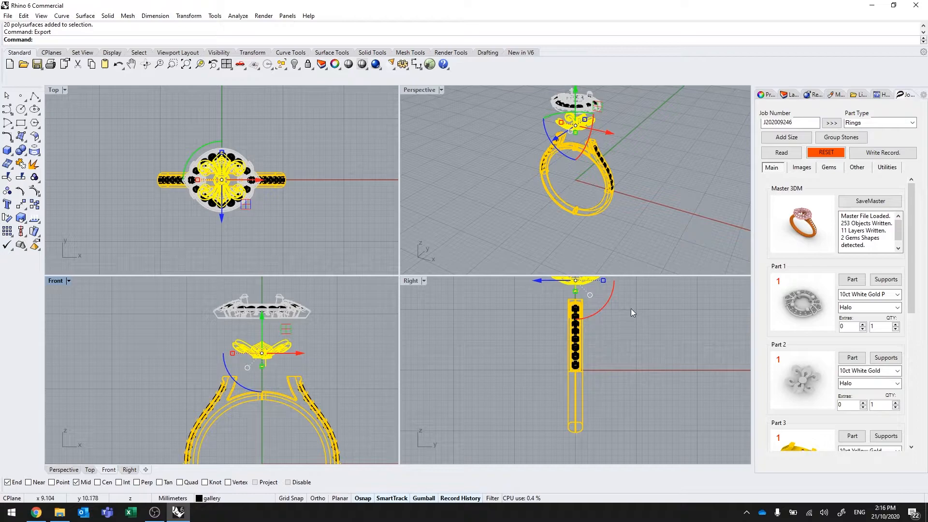
Switch back to the Palloys upload page in the browser and arrange its window beside the TestFiles folder
left_click(873, 5)
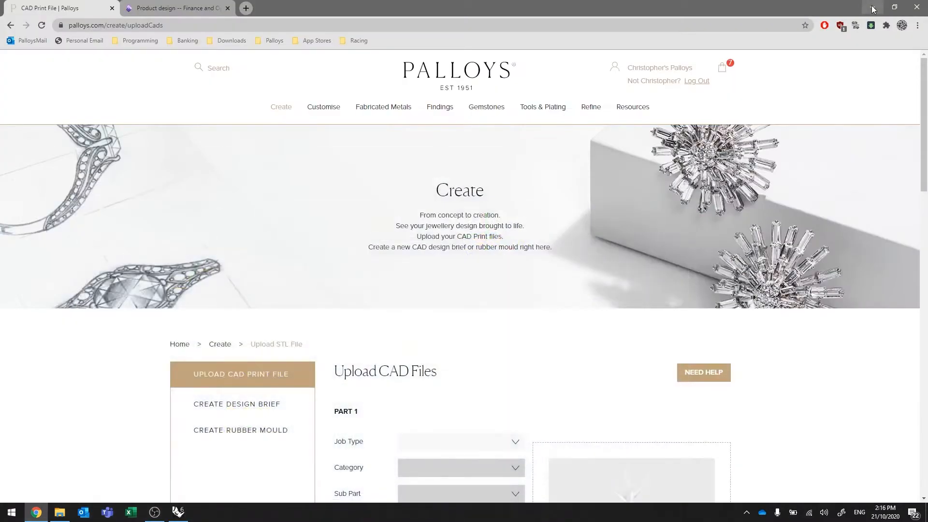
double_click(283, 5)
left_click_drag(396, 21, 547, 19)
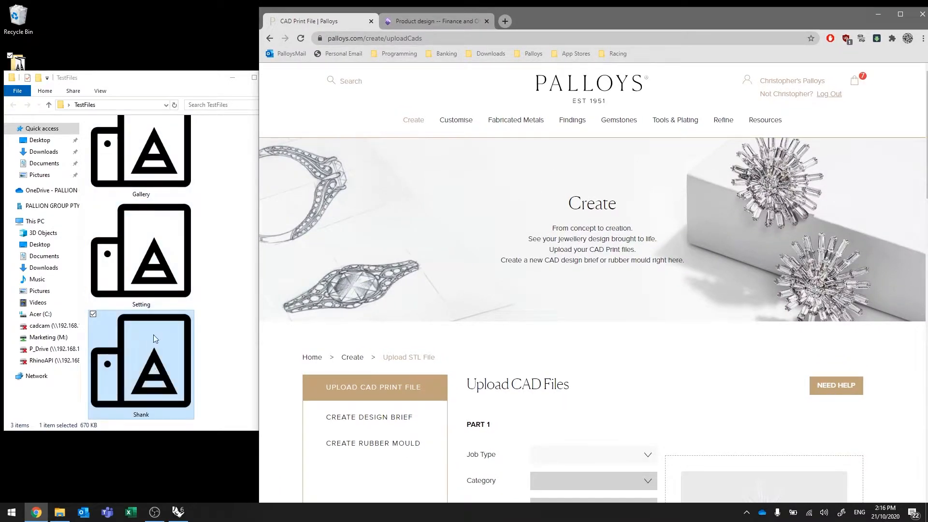
left_click(230, 251)
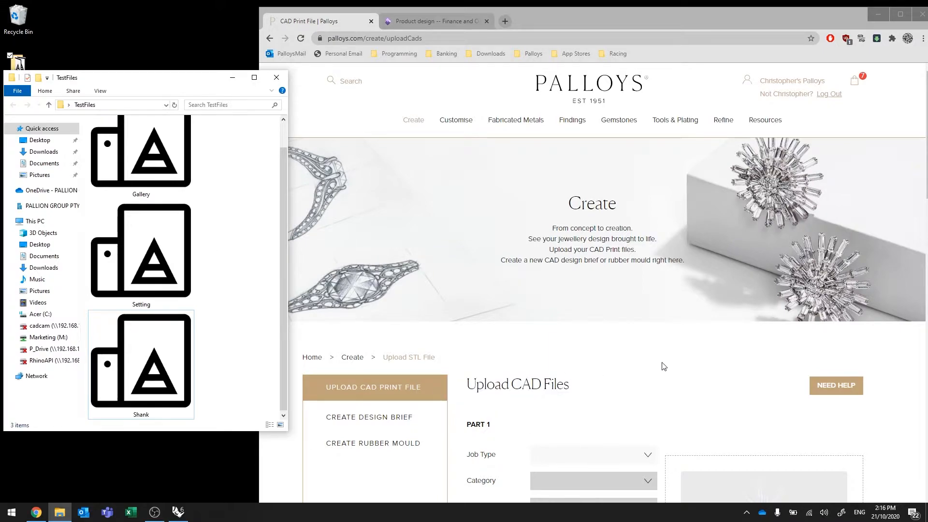
Set Part 1's job type to Print to Raw Cast and its category to Rings
scroll(686, 363, "down", 5)
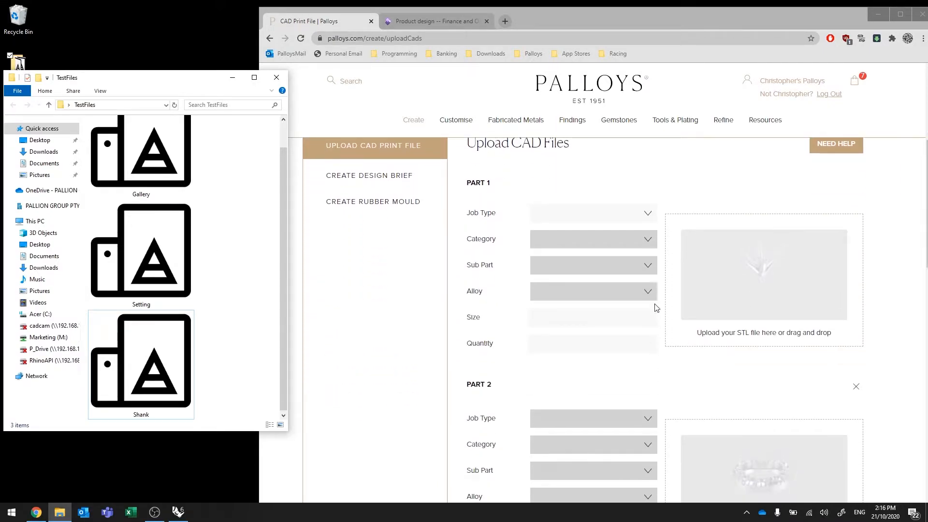
left_click(647, 214)
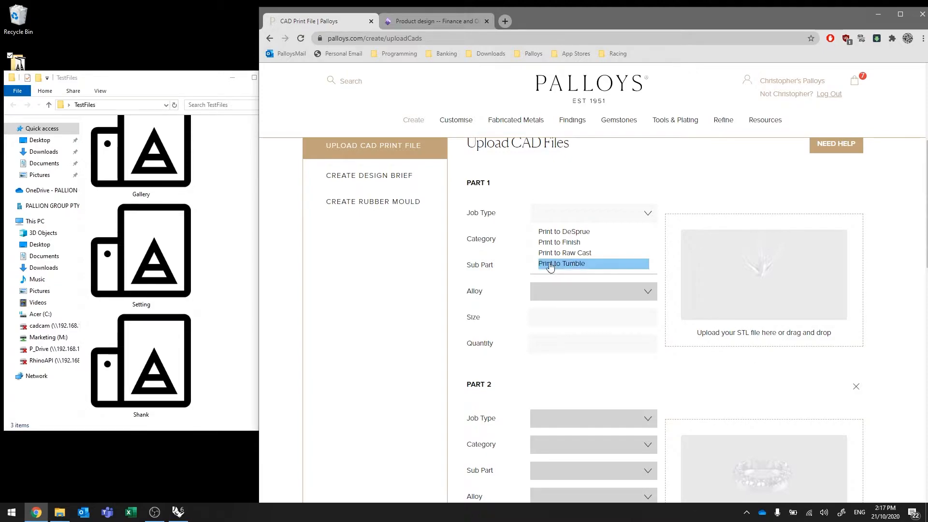
left_click(573, 253)
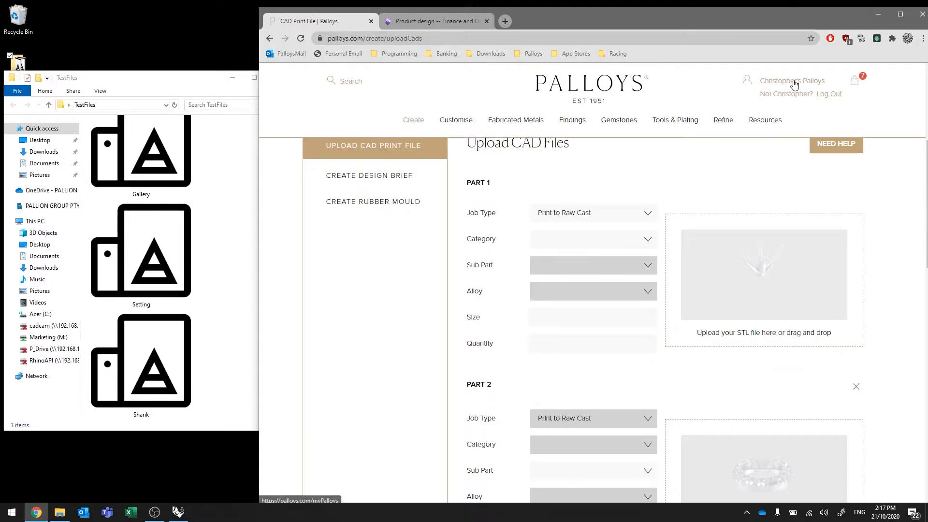
left_click(564, 242)
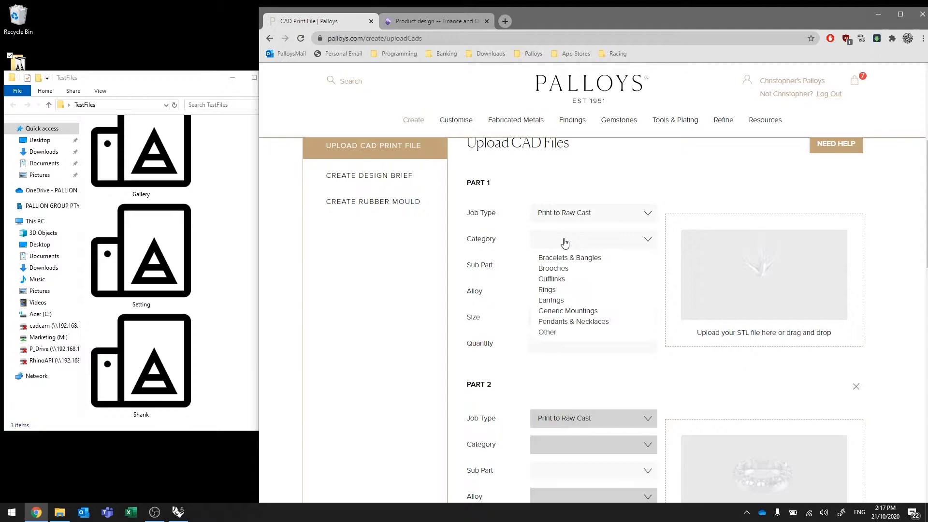
left_click(552, 290)
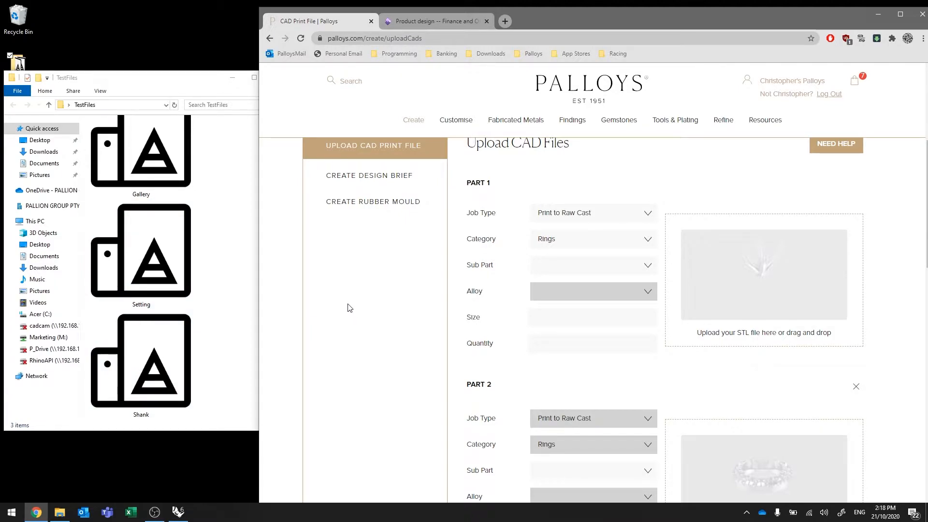
left_click(552, 265)
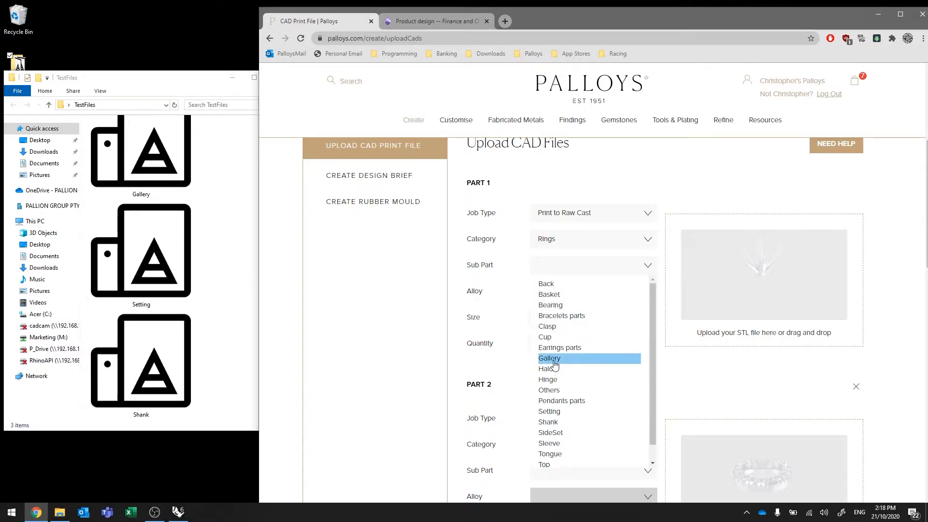
left_click(895, 338)
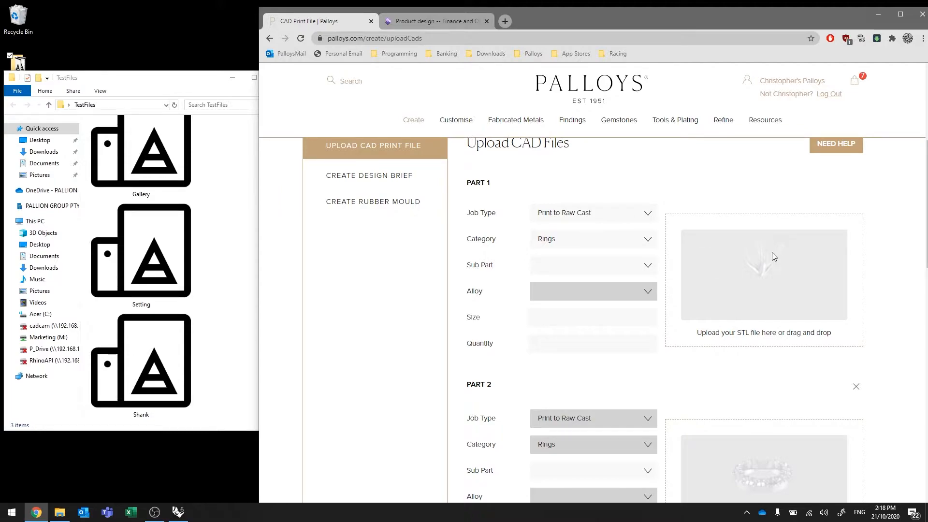
Upload the Gallery STL file from the TestFiles folder for Part 1 and inspect its 3D preview
left_click(762, 260)
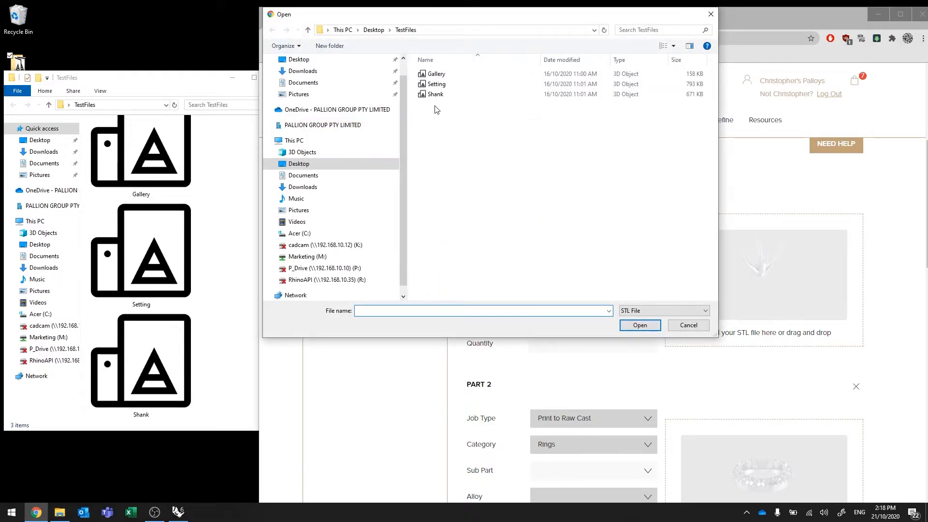
double_click(436, 75)
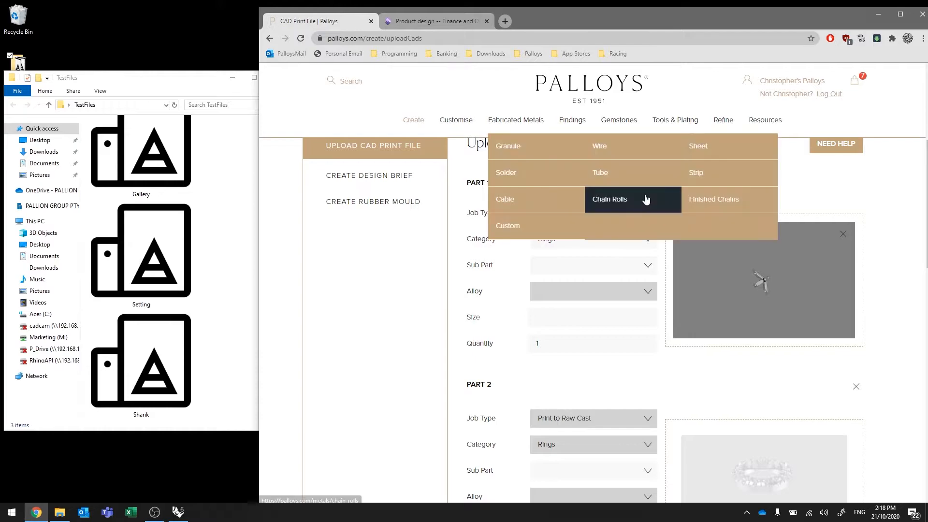
left_click_drag(735, 278, 806, 264)
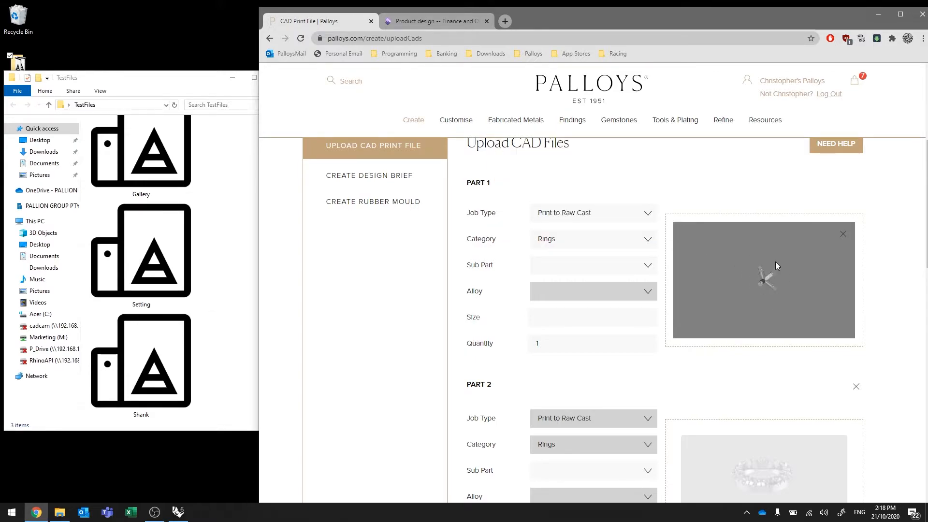
scroll(778, 275, "up", 10)
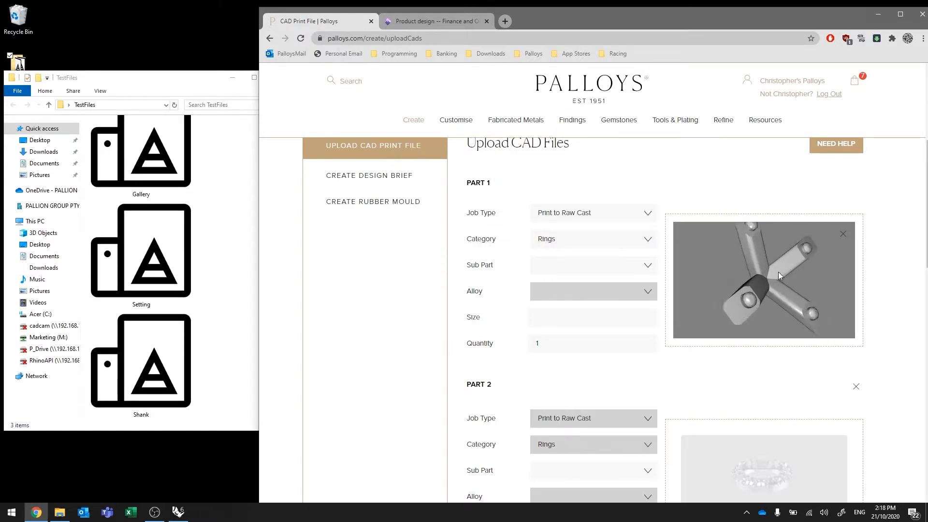
left_click_drag(785, 251, 764, 260)
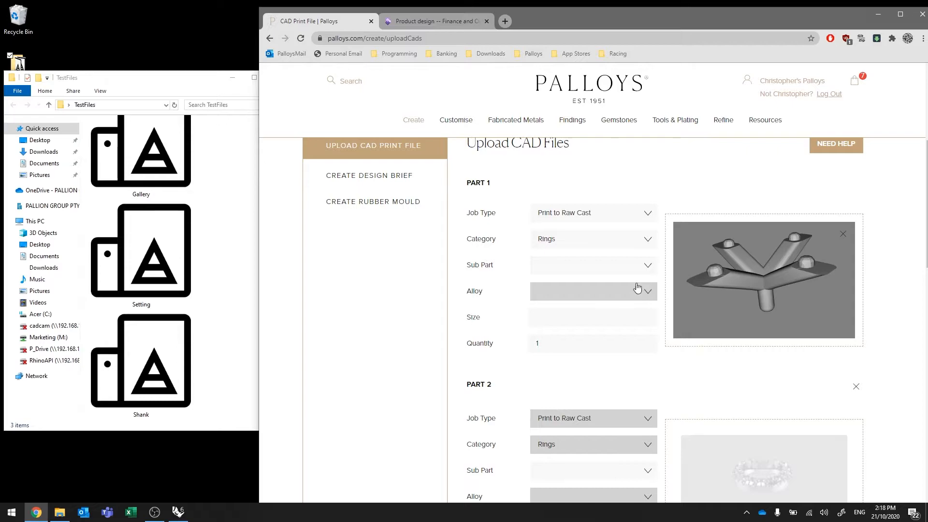
Set Part 1's sub part to Gallery and its alloy to 10ct White Gold
left_click(648, 269)
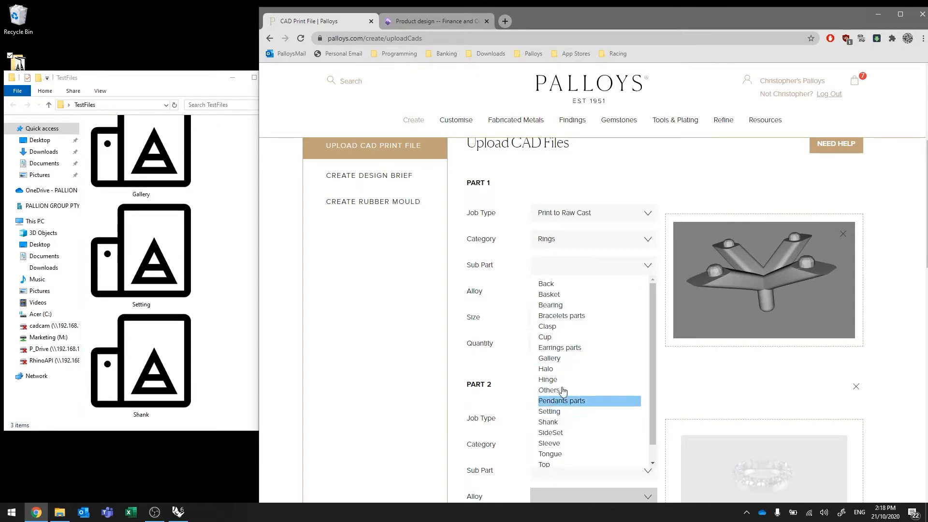
left_click(557, 359)
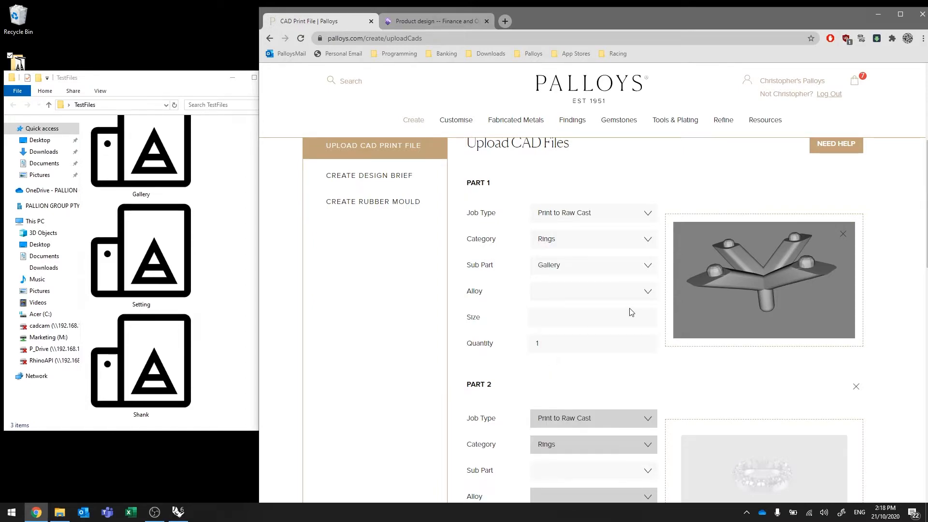
left_click(591, 293)
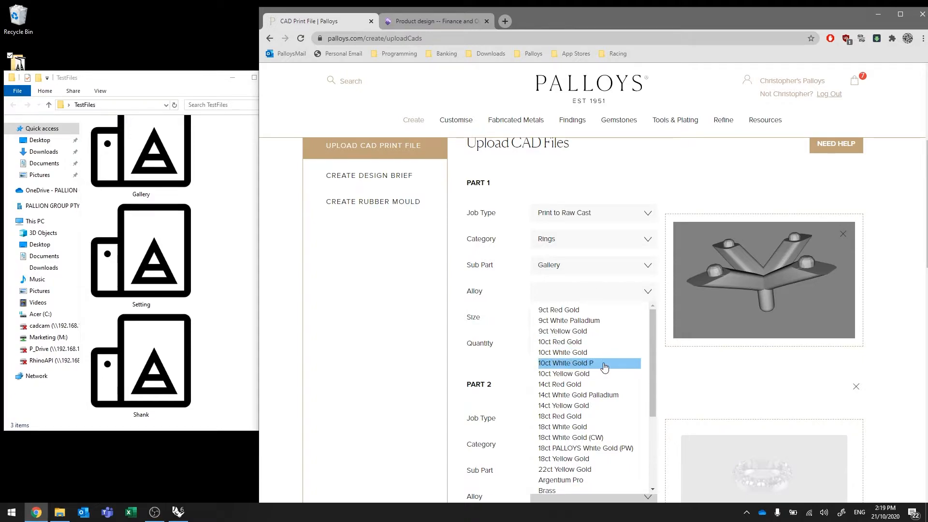
left_click(573, 357)
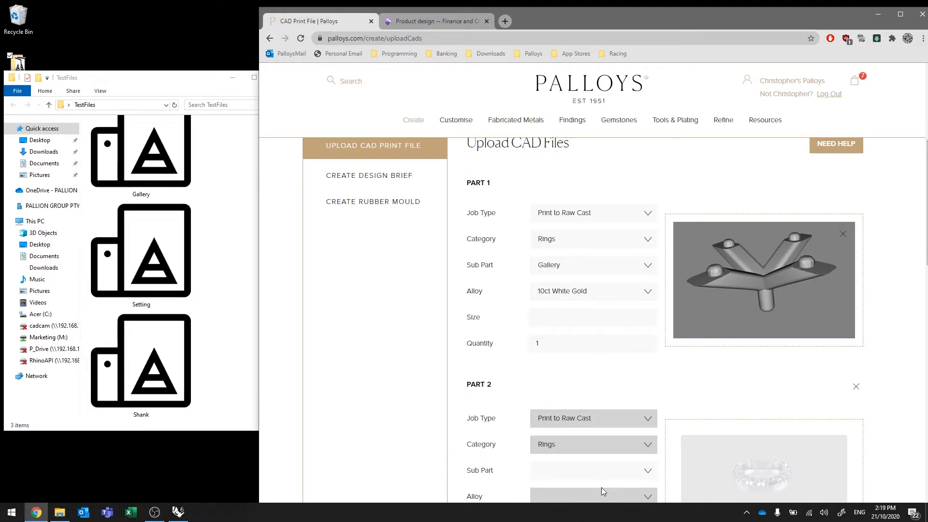
left_click(575, 297)
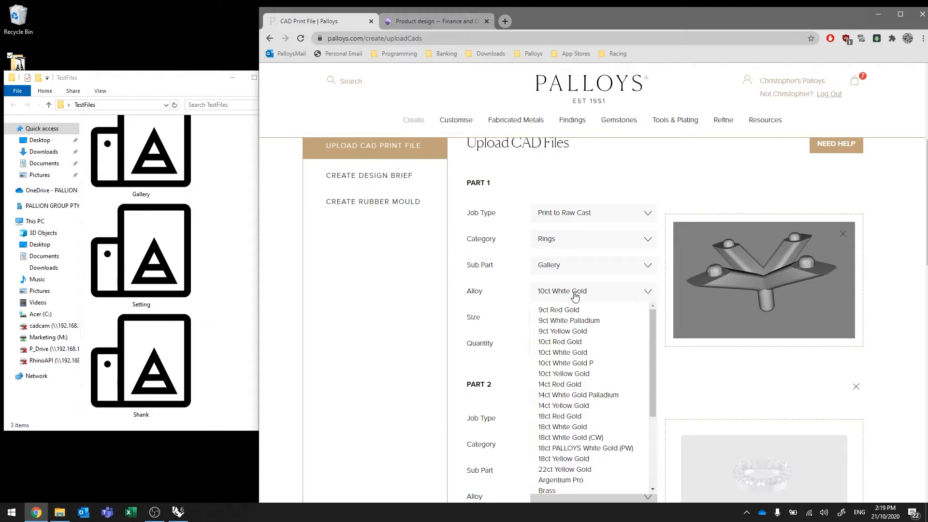
left_click(574, 297)
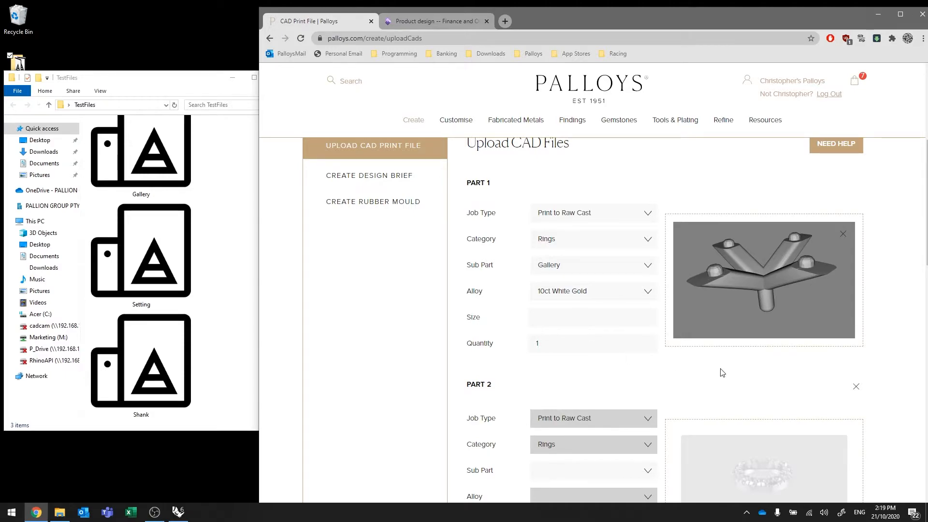
Upload the Setting STL file from the TestFiles folder for Part 2 and inspect its 3D preview
scroll(721, 373, "down", 4)
scroll(721, 369, "up", 3)
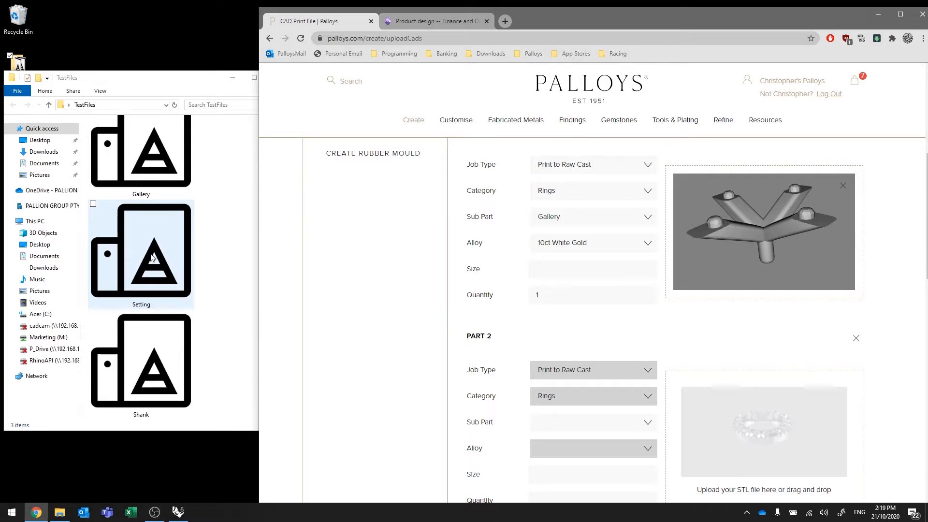
left_click_drag(151, 257, 756, 437)
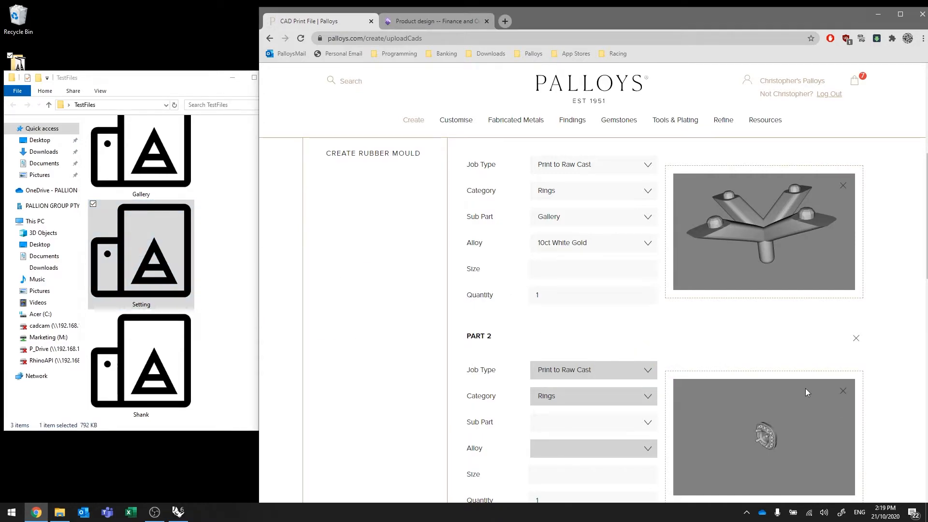
scroll(806, 388, "down", 4)
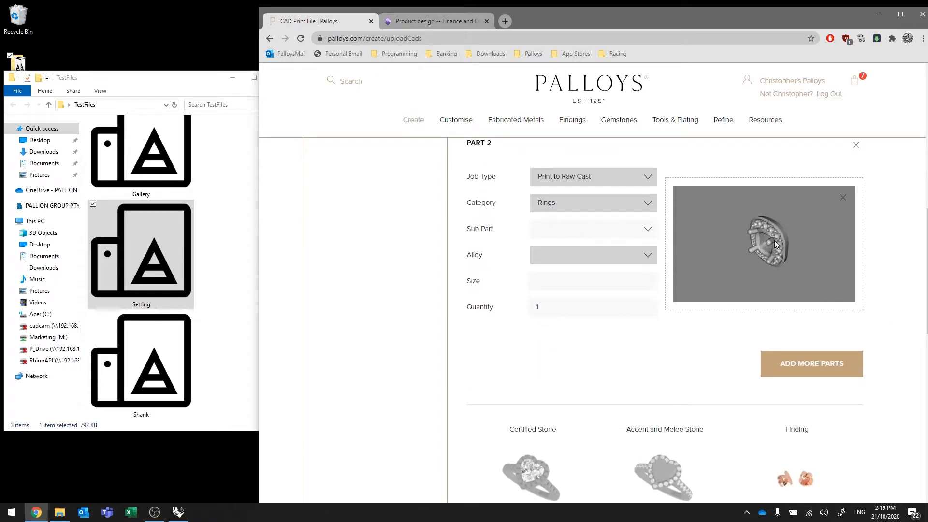
mouse_move(775, 240)
left_mouse_down()
mouse_move(741, 262)
mouse_move(772, 231)
mouse_move(772, 259)
mouse_move(683, 251)
mouse_move(688, 243)
mouse_move(717, 269)
mouse_move(775, 243)
mouse_move(804, 262)
mouse_move(750, 239)
mouse_move(762, 228)
left_mouse_up()
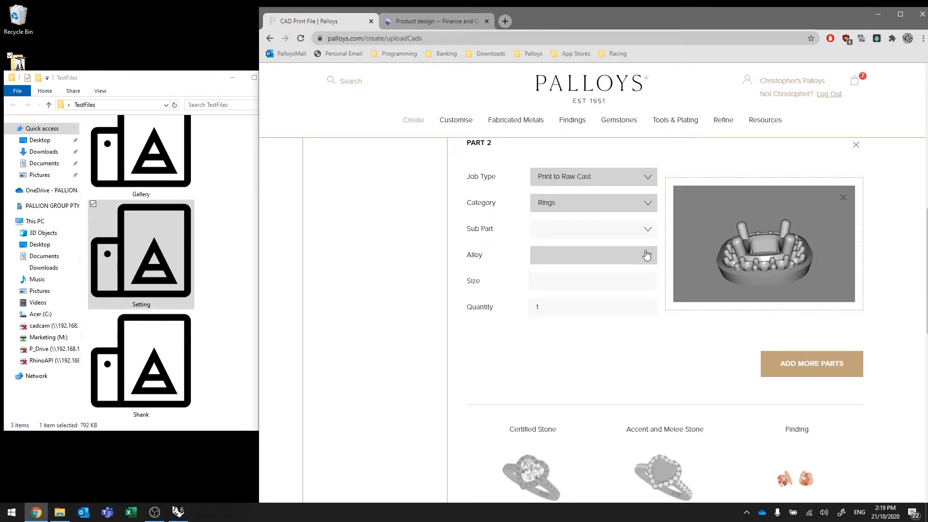
Set Part 2's sub part to Halo and its alloy to 10ct White Gold
left_click(648, 229)
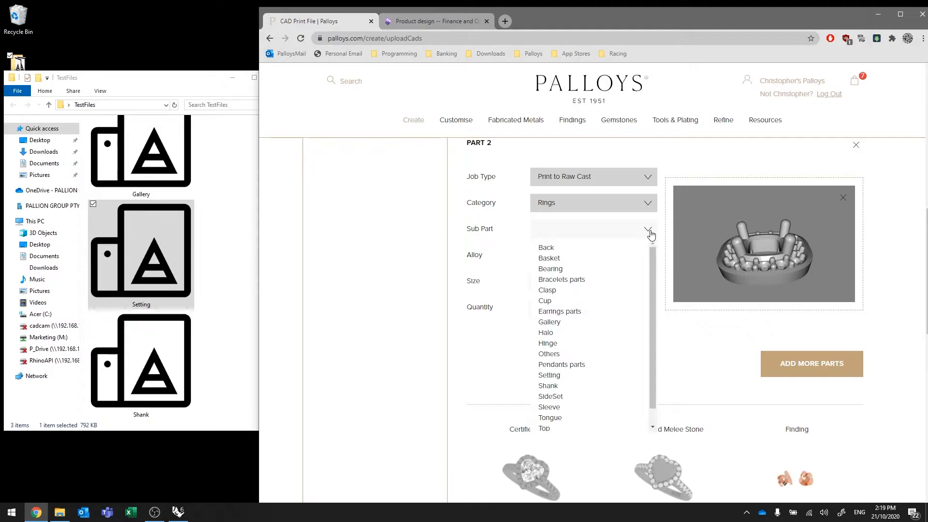
left_click(562, 333)
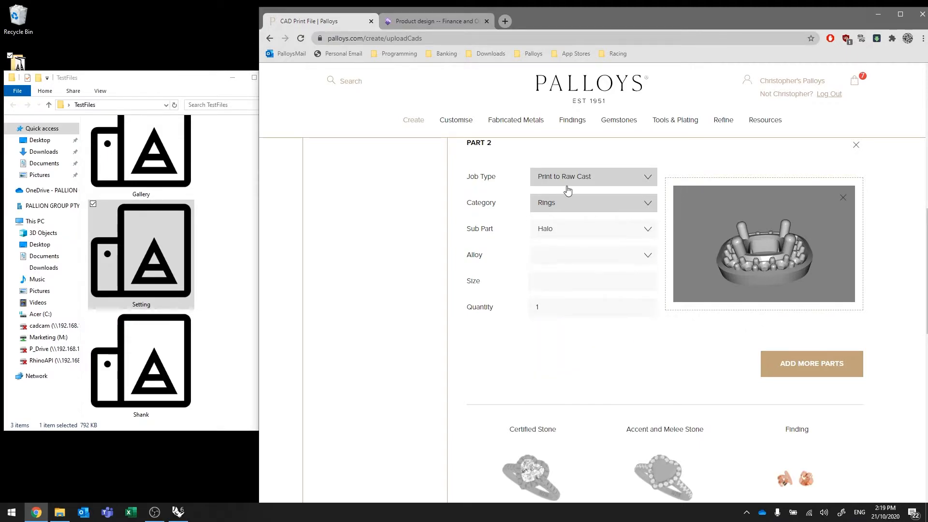
left_click(645, 255)
left_click(588, 317)
Add a third part to the order and upload the Shank STL file from the TestFiles folder for it
scroll(900, 295, "up", 5)
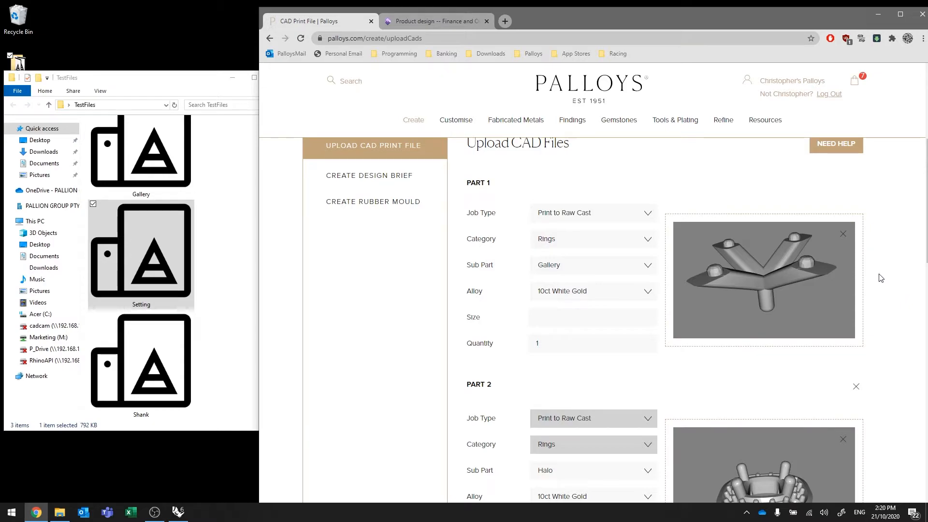
scroll(881, 278, "down", 3)
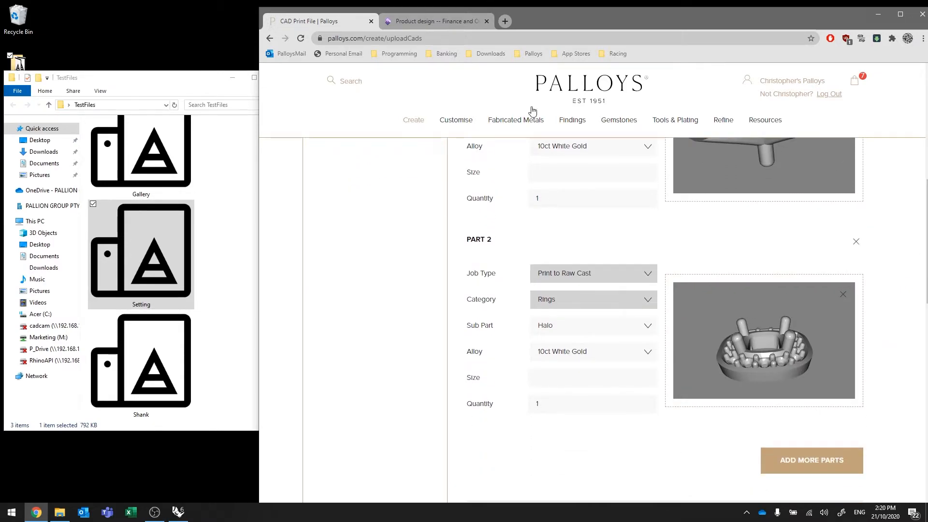
scroll(890, 290, "down", 4)
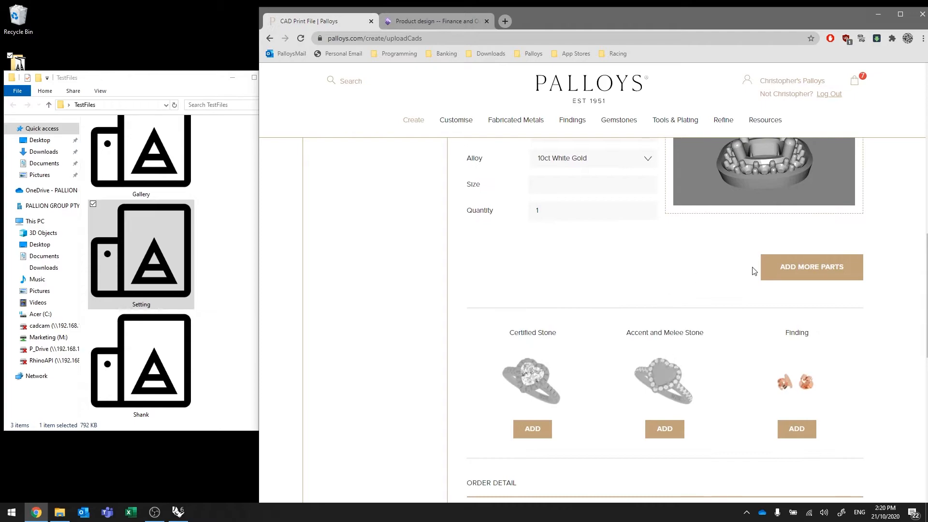
left_click(811, 271)
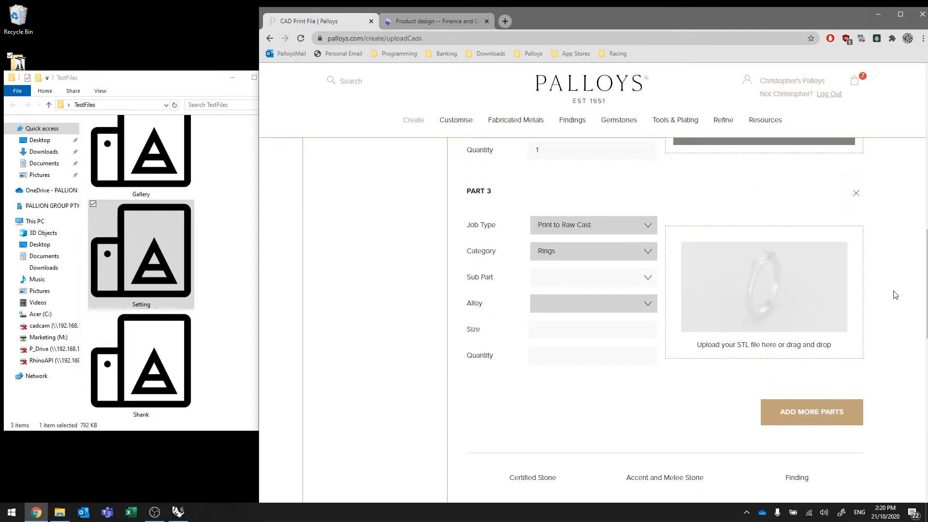
left_click_drag(137, 370, 757, 289)
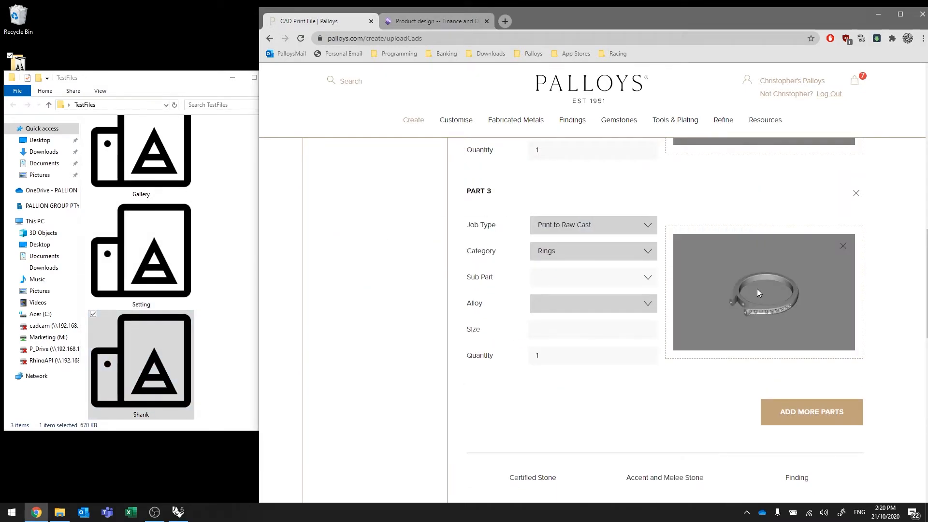
Set Part 3's sub part to Shank, its alloy to 10ct Yellow Gold and its size to L
left_click(648, 277)
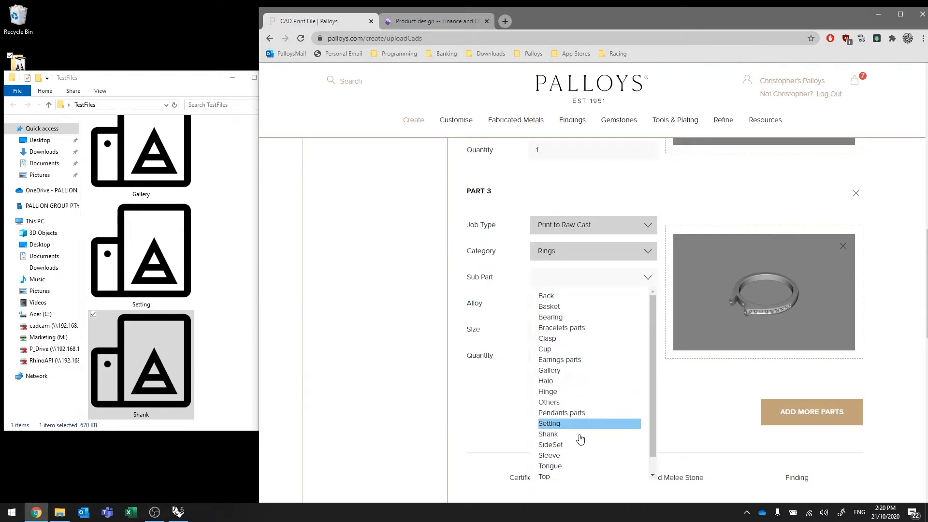
left_click(561, 435)
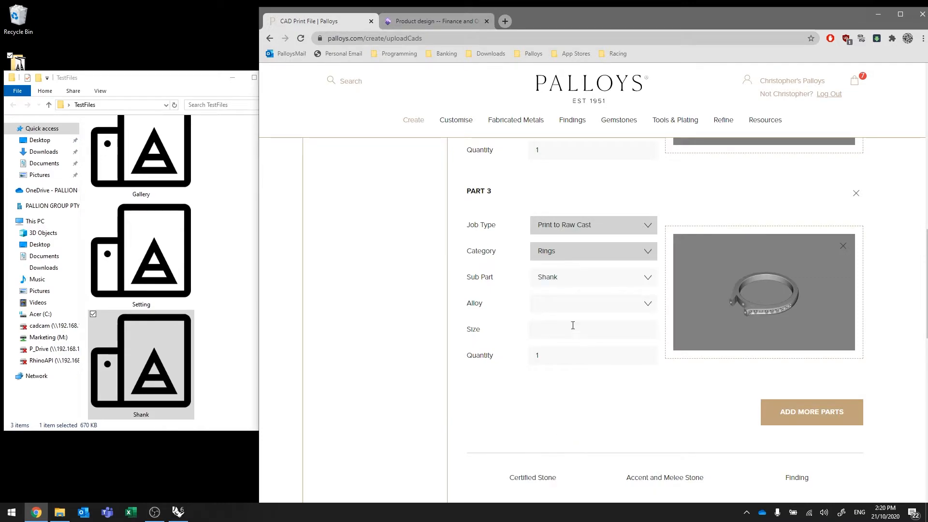
left_click(563, 310)
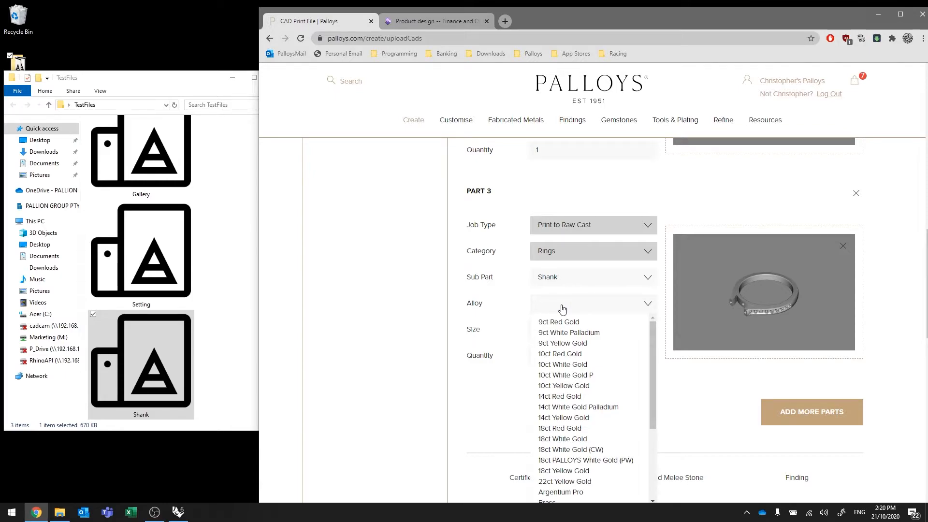
left_click(574, 385)
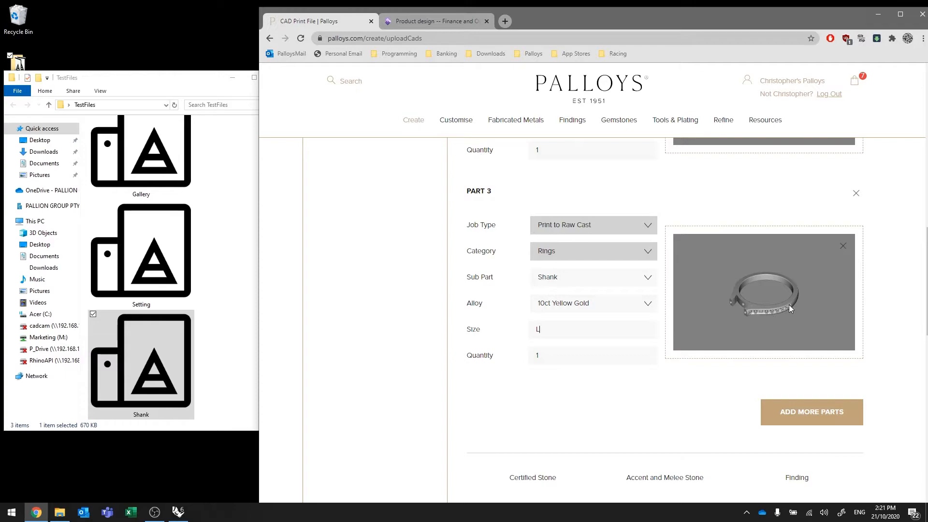
Inspect the stone seats and band of the shank in Part 3's 3D preview from several angles
left_click_drag(789, 305, 762, 290)
scroll(761, 293, "up", 10)
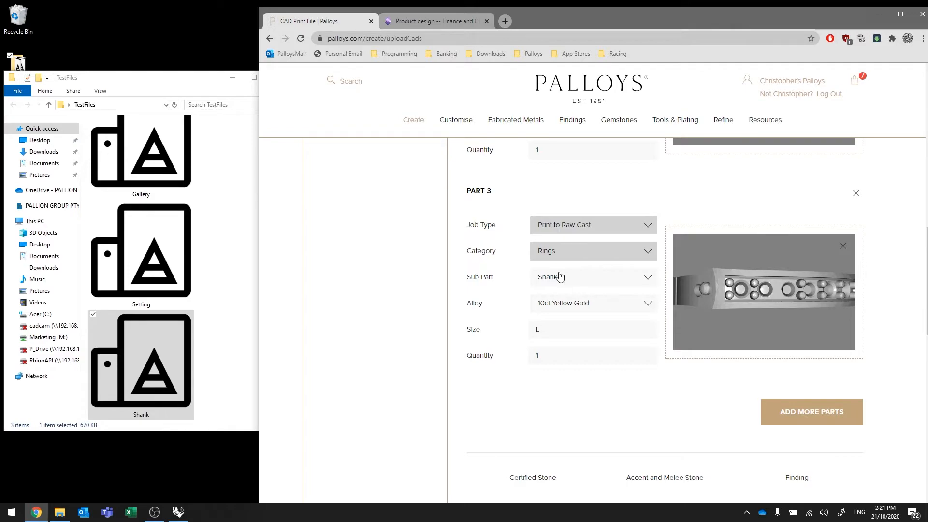
mouse_move(725, 269)
left_mouse_down()
mouse_move(741, 317)
mouse_move(721, 283)
left_mouse_up()
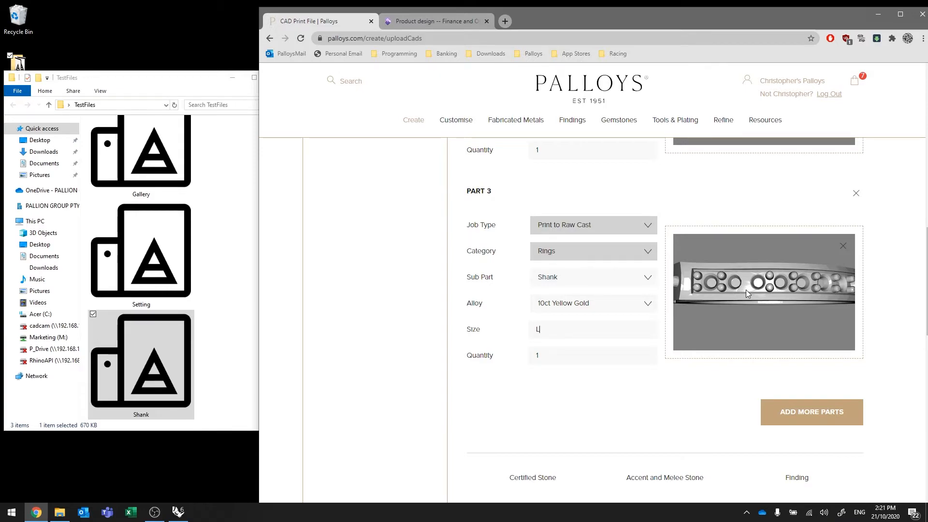
left_click_drag(805, 283, 770, 293)
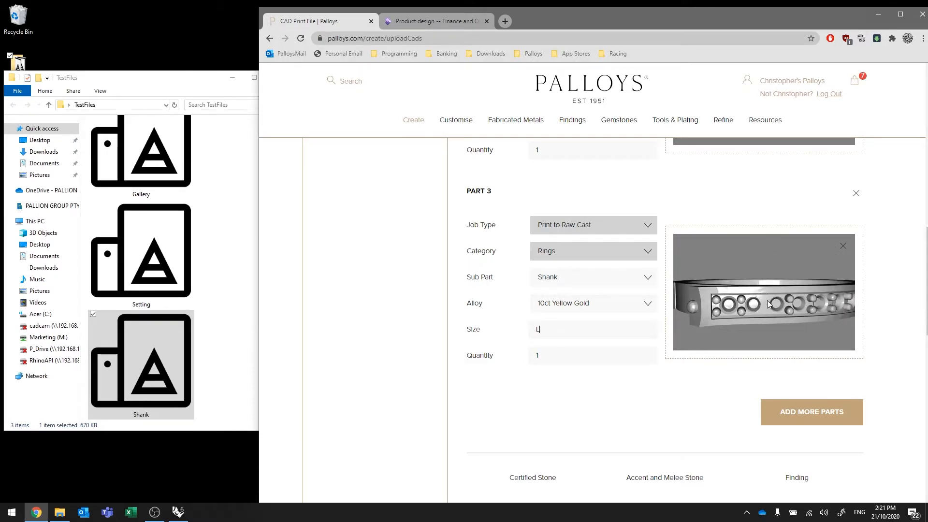
left_click_drag(776, 306, 779, 313)
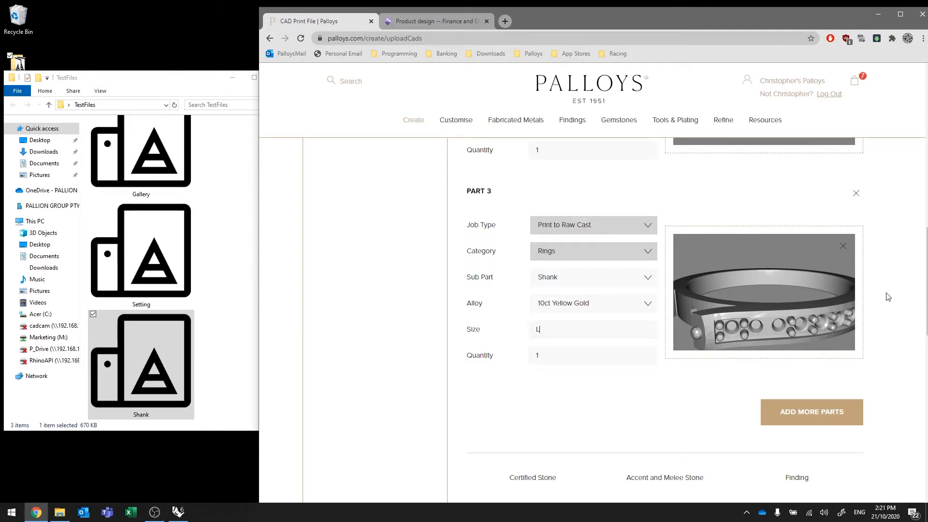
Review the order detail and the stone and finding add-ons against Part 3's entries
scroll(895, 283, "down", 6)
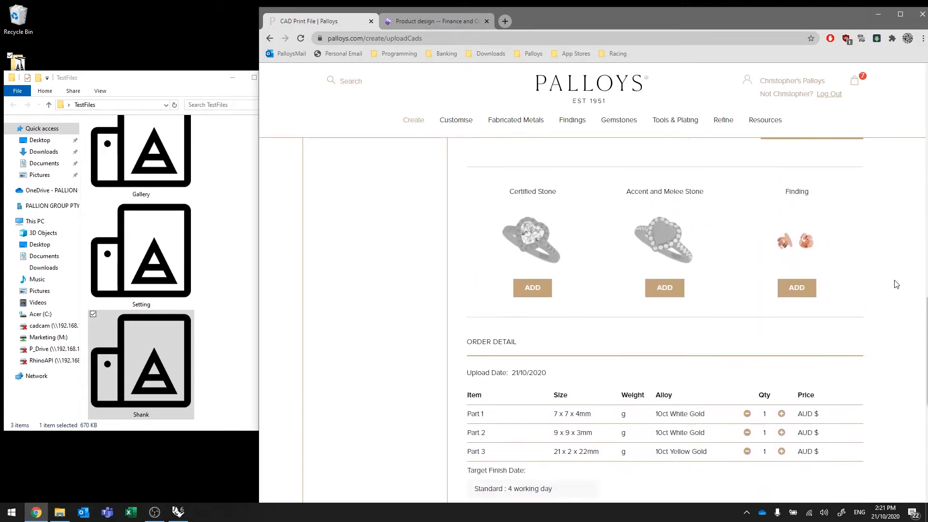
scroll(895, 283, "up", 1)
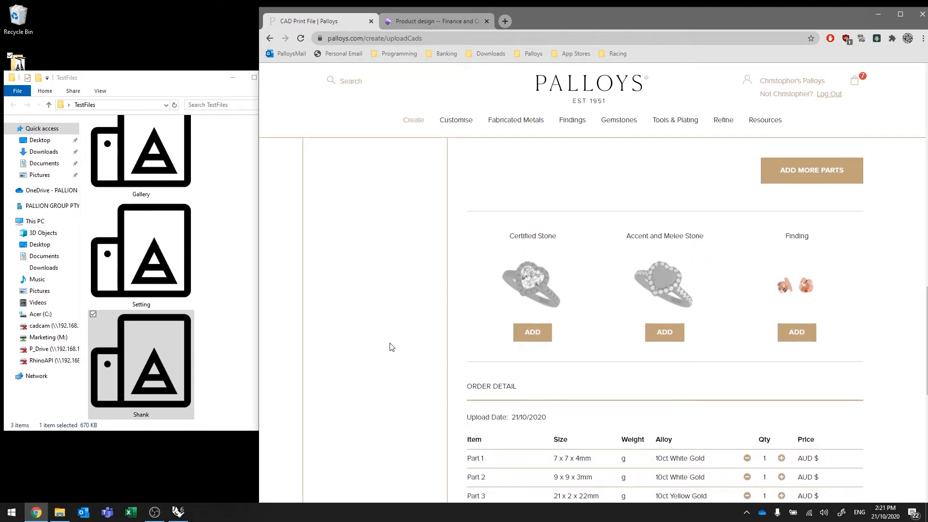
scroll(906, 305, "up", 2)
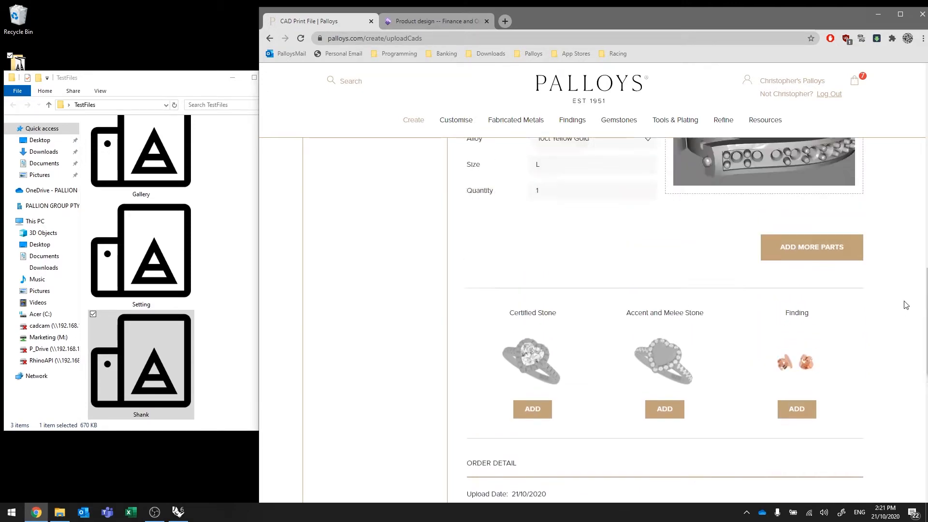
scroll(906, 305, "up", 7)
scroll(906, 305, "down", 10)
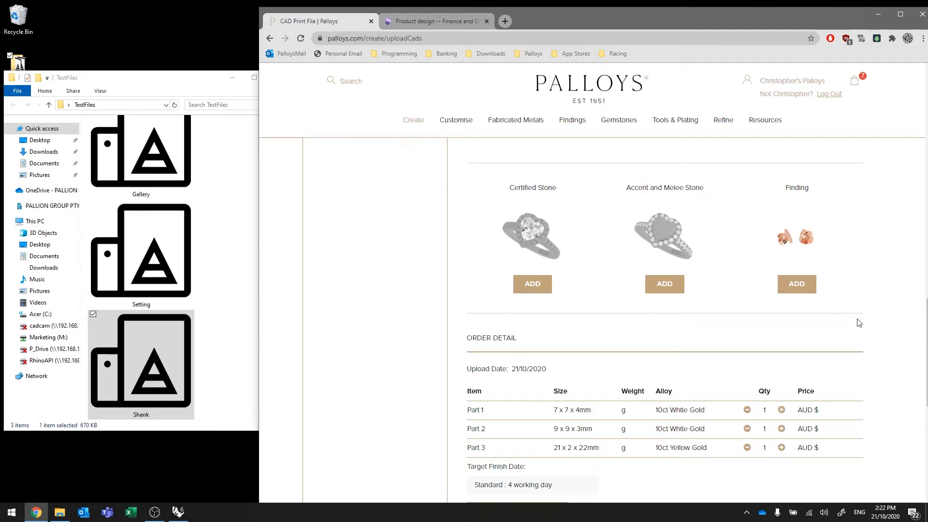
scroll(859, 323, "up", 5)
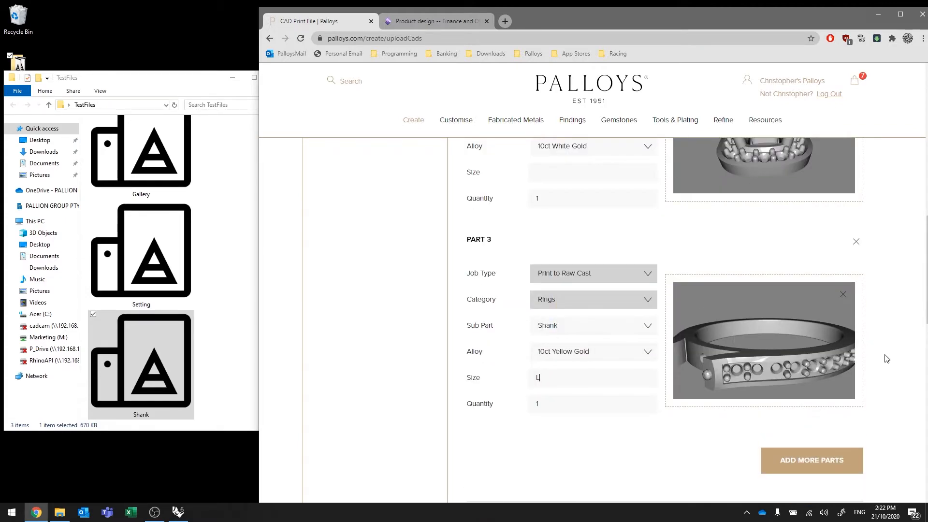
scroll(887, 359, "down", 5)
View the catalogue of findings that can be added to the order and close it without choosing one
mouse_move(570, 124)
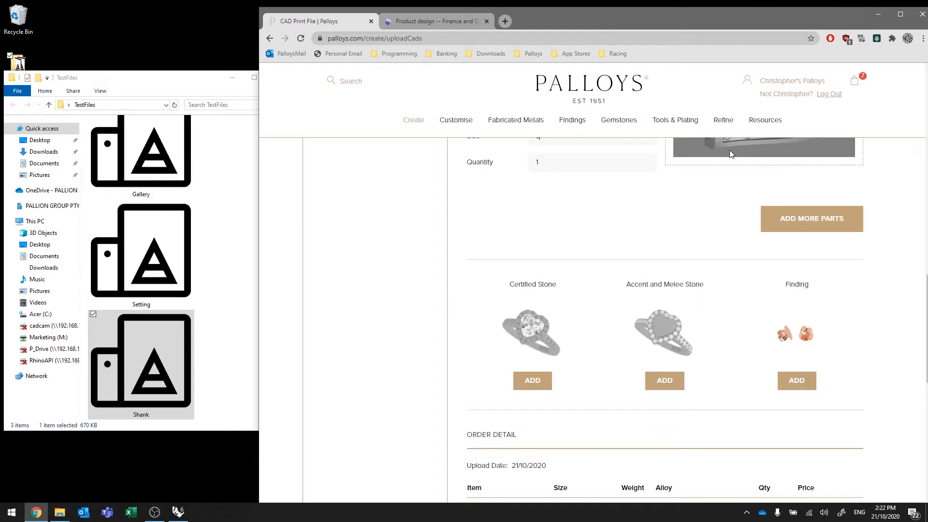
left_click(796, 381)
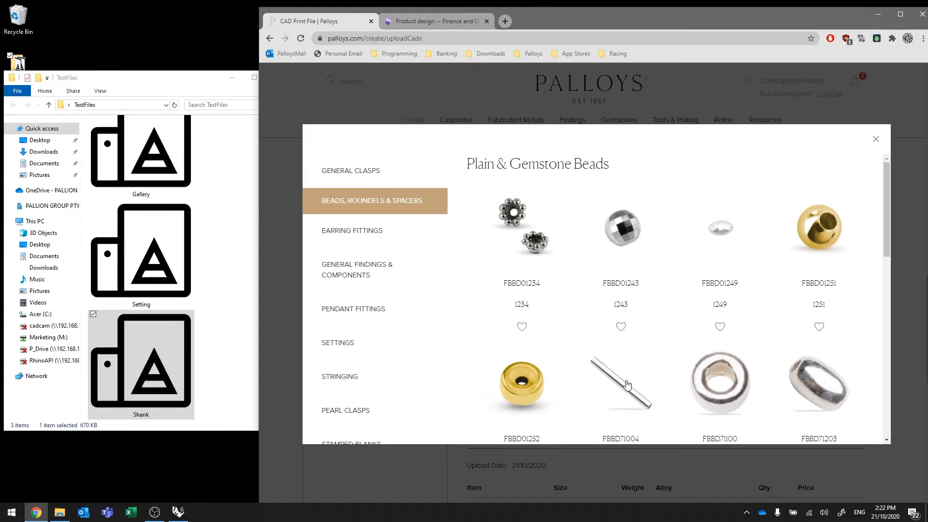
left_click(875, 140)
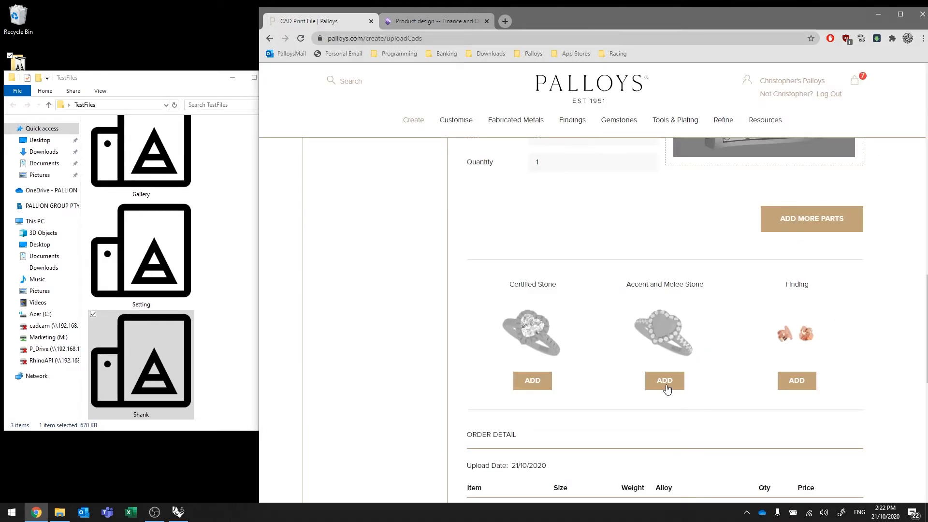
Configure an accent and melee stone with SI clarity, Round shape and a quantity of 16 pieces
scroll(754, 329, "up", 3)
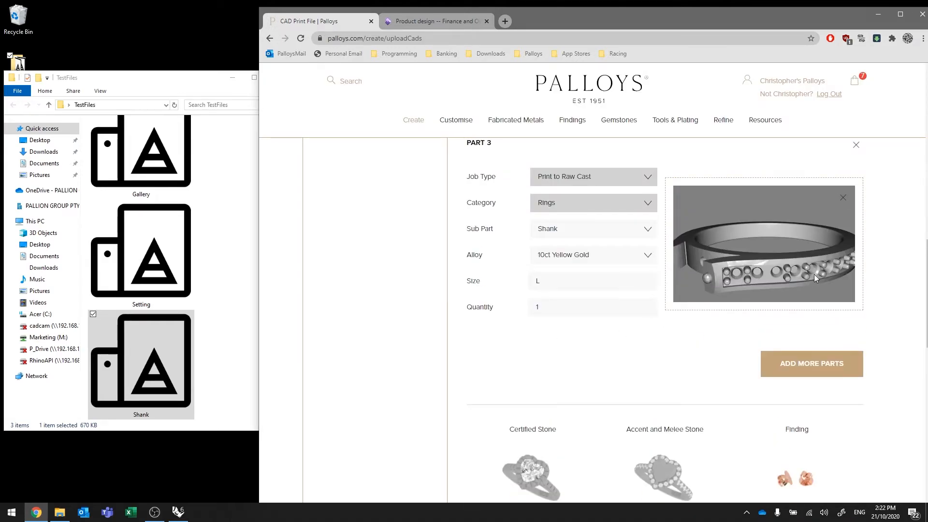
scroll(733, 383, "down", 4)
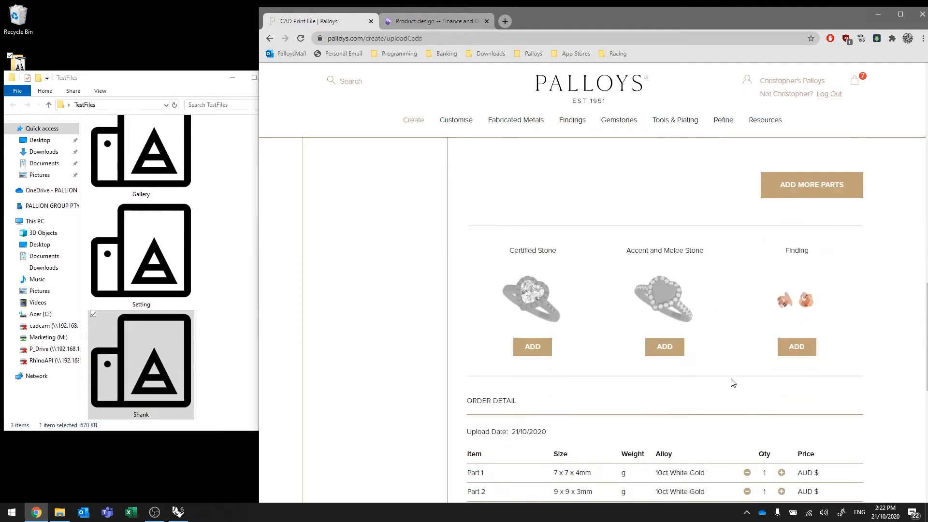
left_click(674, 333)
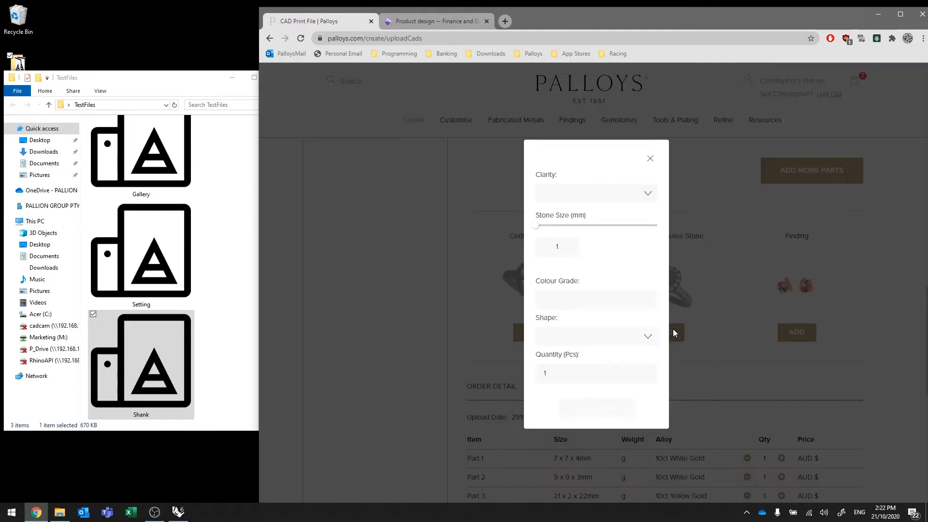
left_click(626, 196)
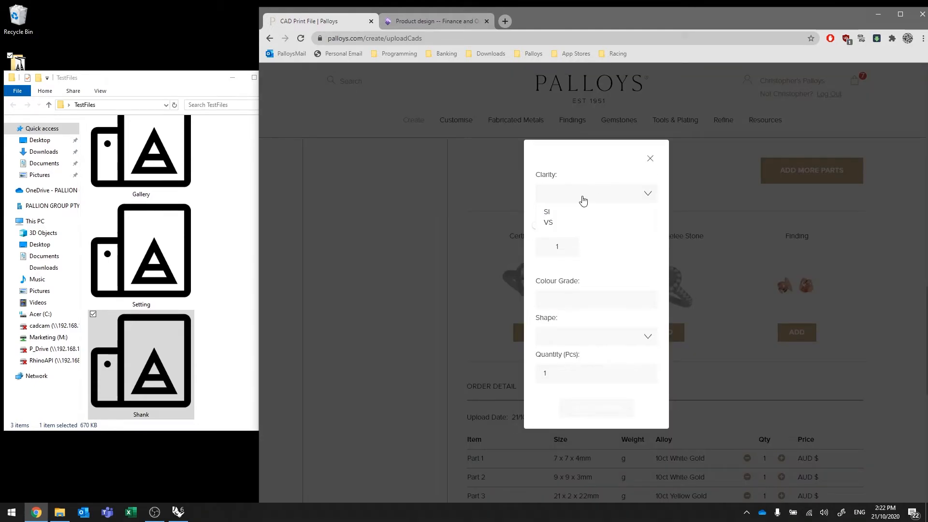
left_click(549, 215)
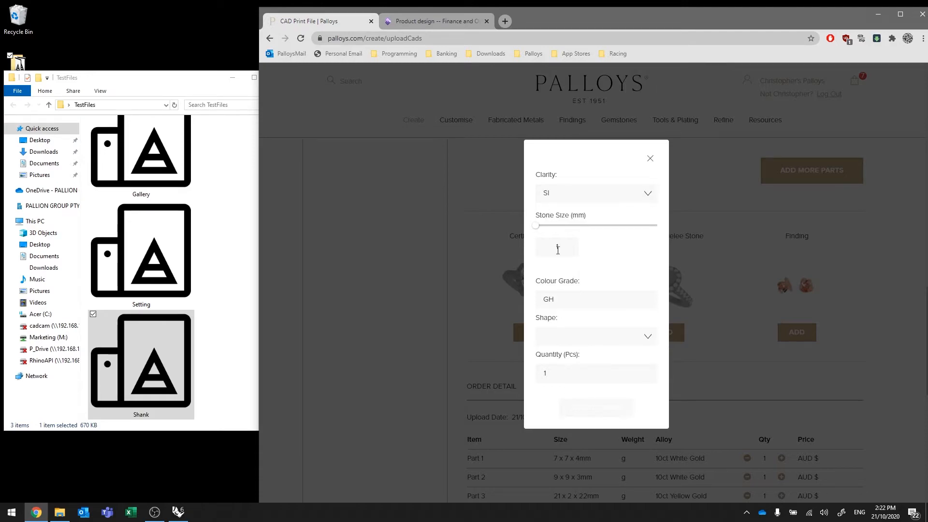
left_click(560, 343)
left_click(558, 352)
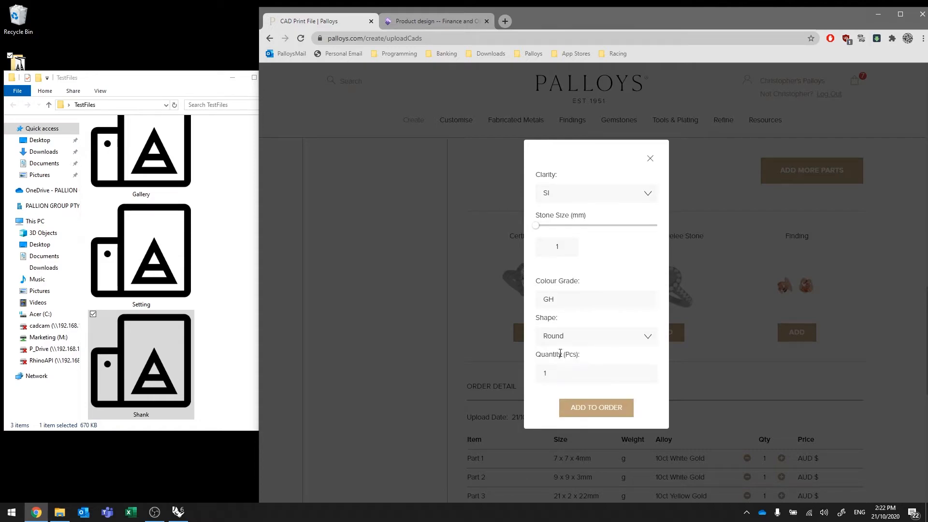
left_click(556, 372)
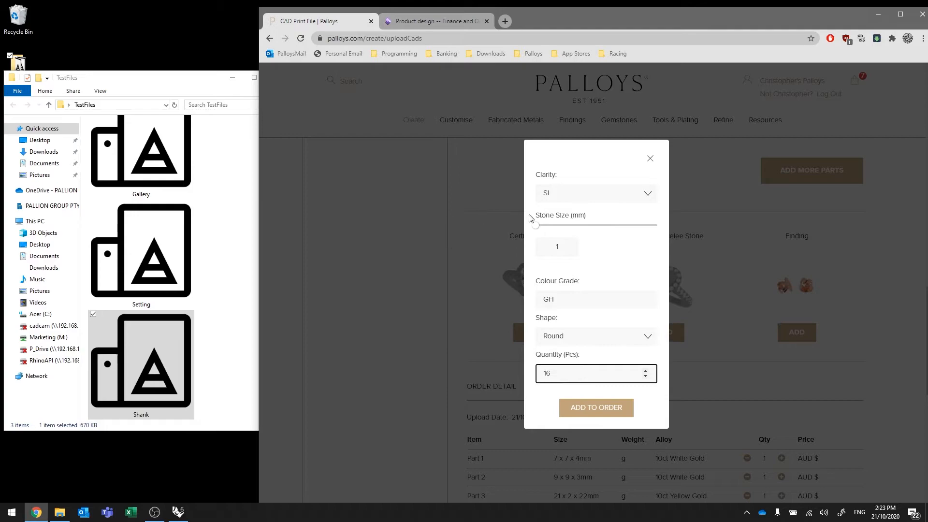
Try accent stone sizes of 2 mm and 3.355 mm, and close the stone options without adding them
left_click_drag(561, 250, 538, 250)
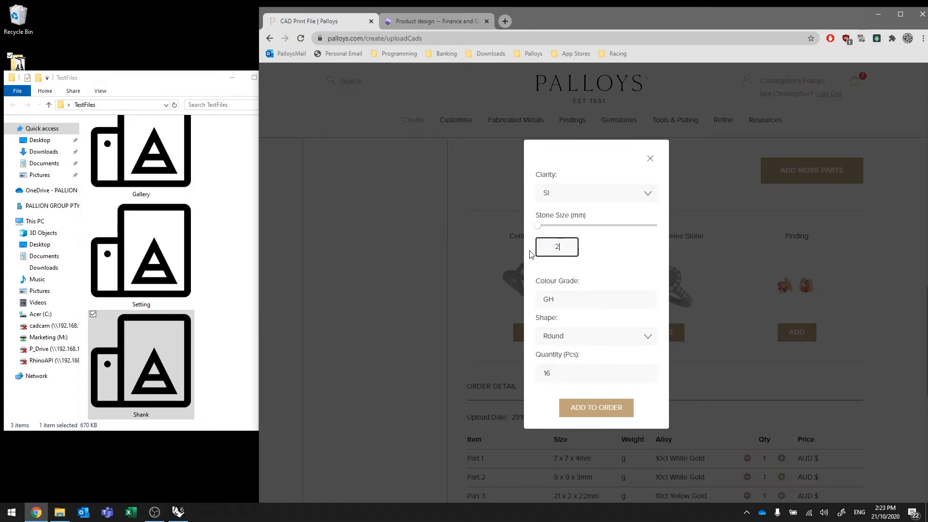
type("2")
left_click_drag(574, 227, 622, 226)
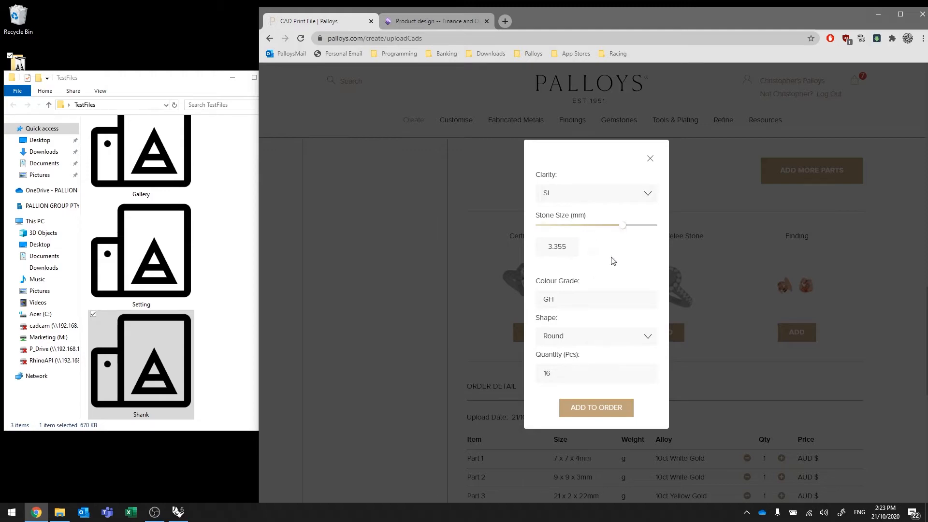
left_click(652, 159)
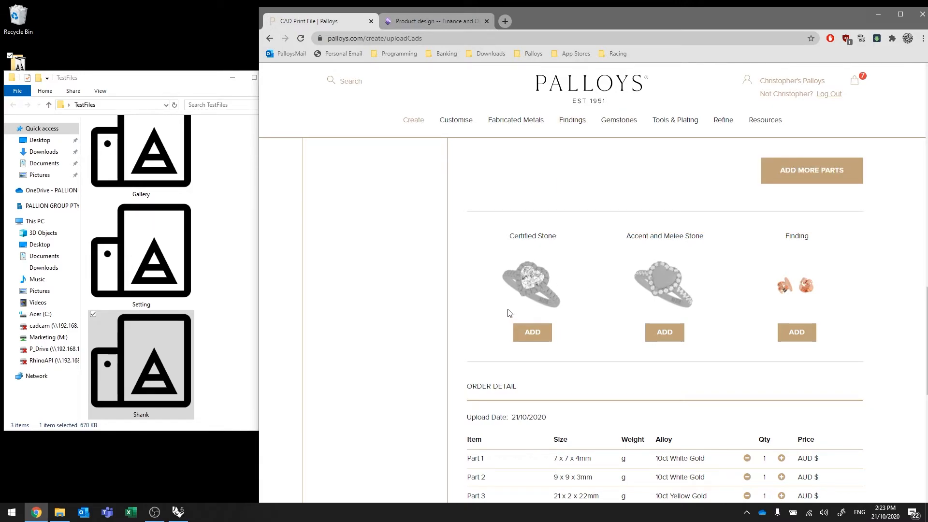
Calculate the live price of the three parts and compare the order detail with Part 3's entries
scroll(879, 318, "down", 3)
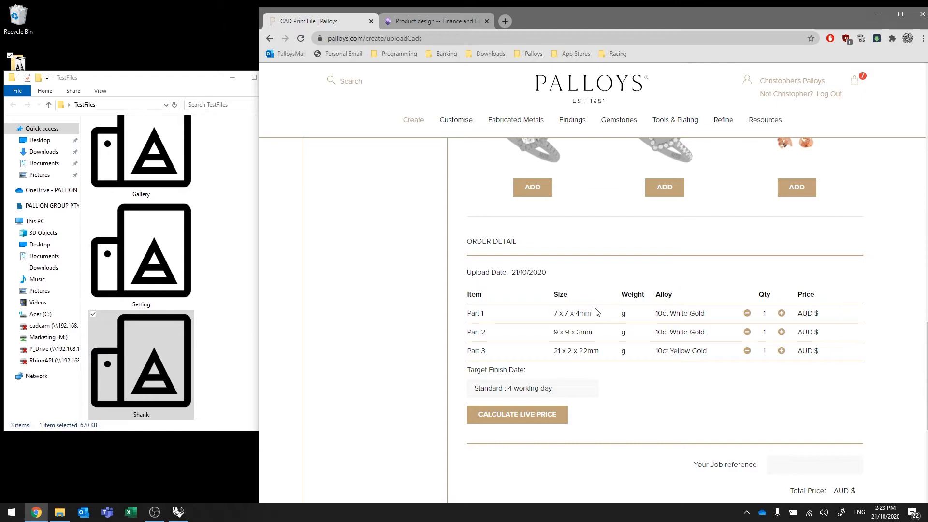
left_click(533, 417)
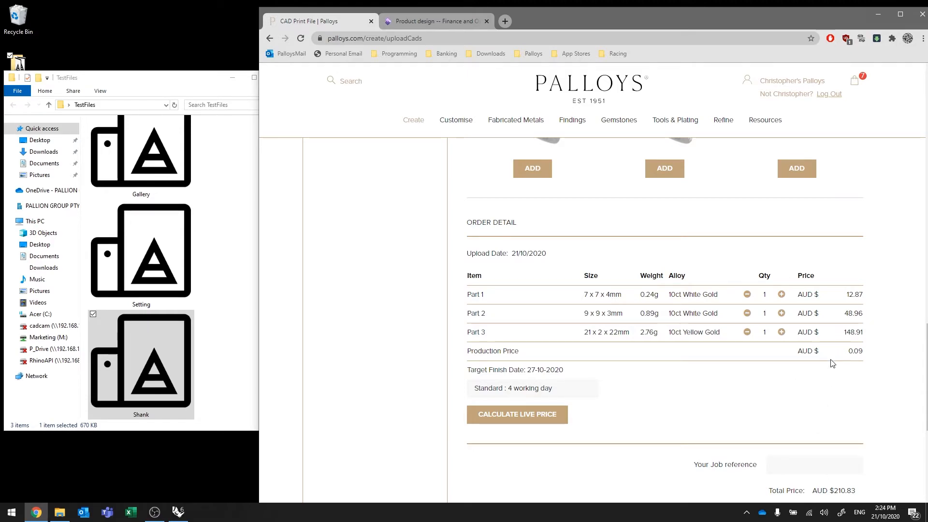
scroll(824, 354, "up", 8)
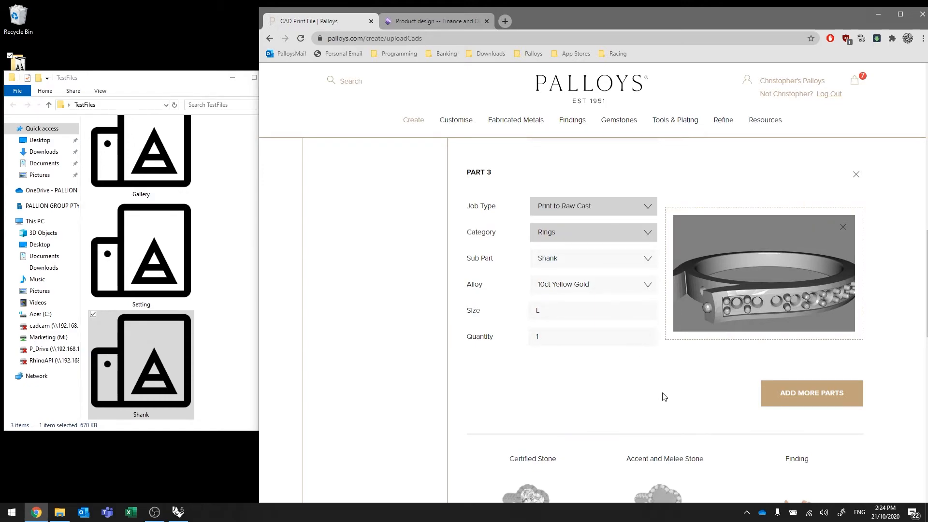
scroll(664, 395, "down", 7)
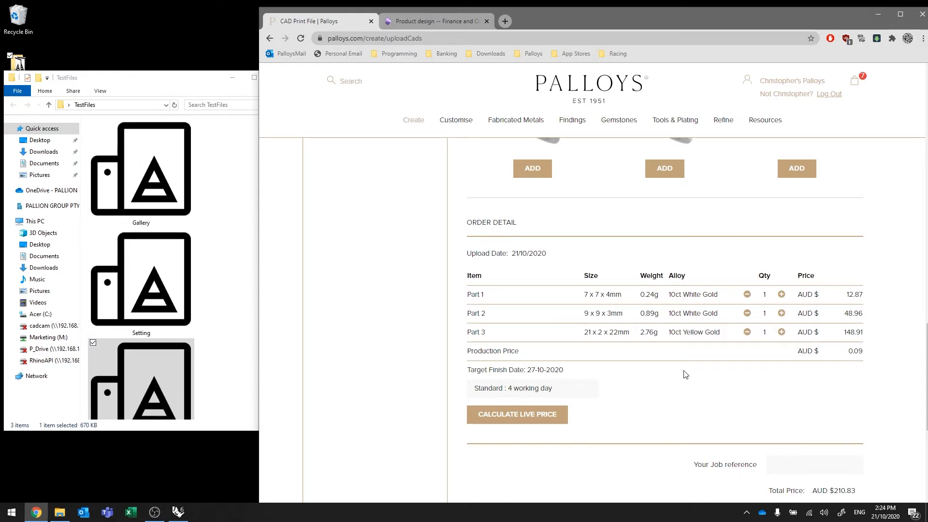
Enter the customer's own job reference for the order
scroll(683, 373, "down", 2)
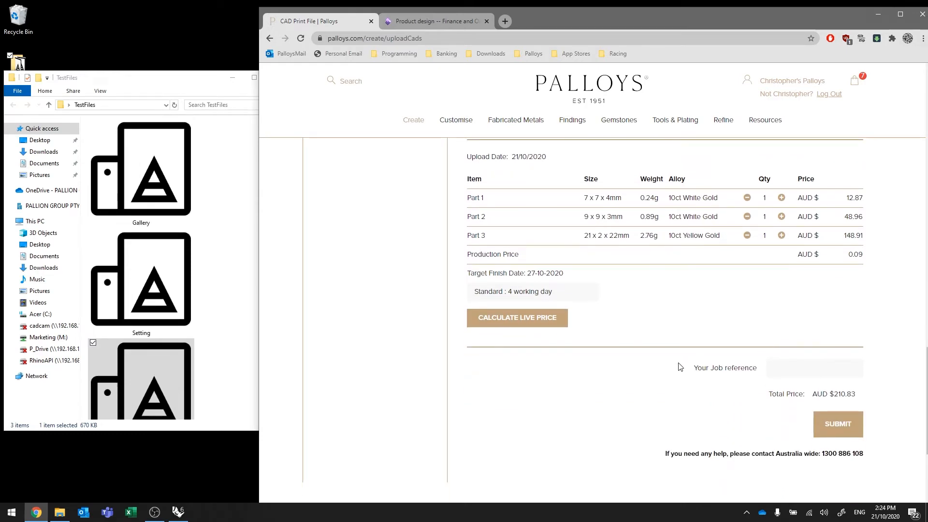
left_click(789, 369)
type("CB123456")
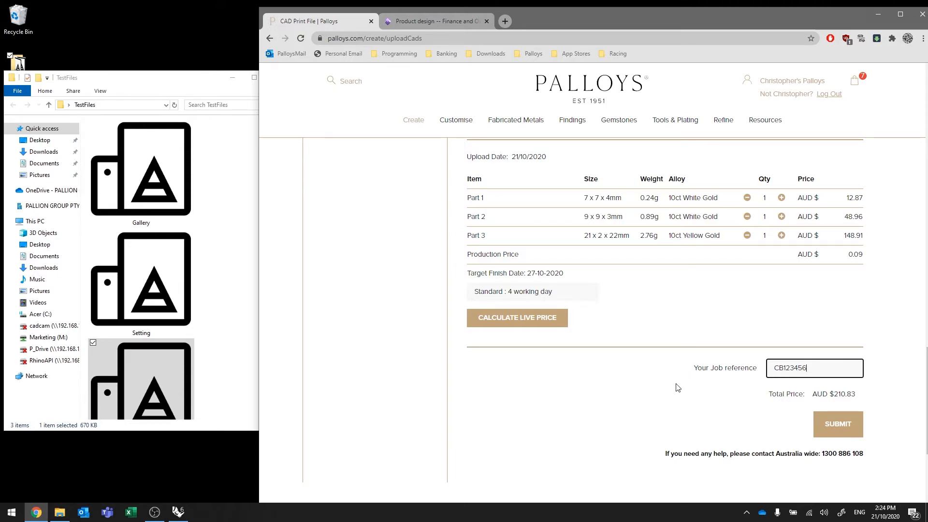
Check the entries of all three parts and submit the job to checkout
scroll(663, 408, "up", 3)
scroll(663, 407, "up", 12)
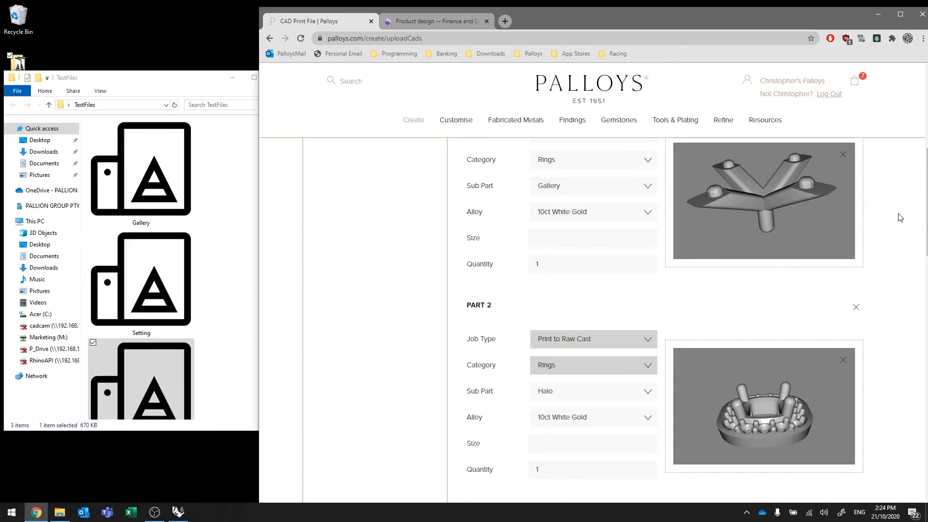
scroll(892, 217, "down", 3)
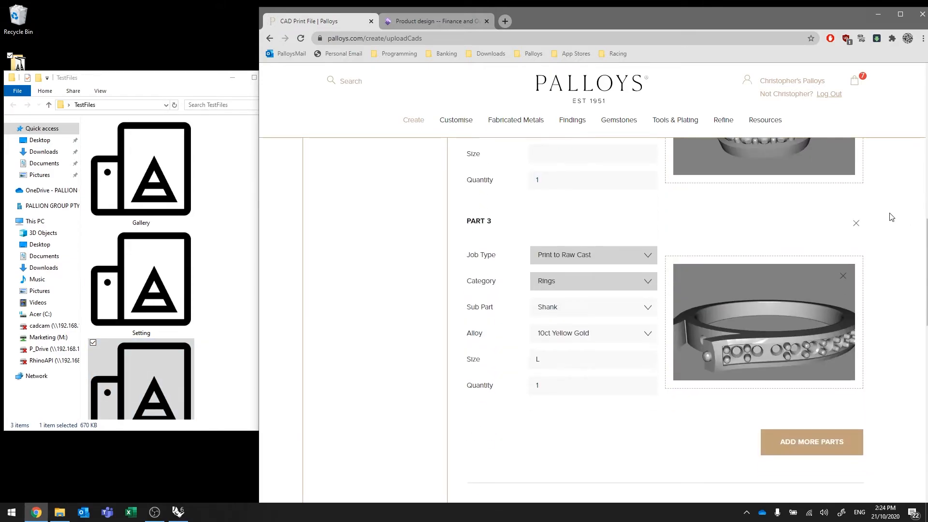
scroll(892, 218, "down", 8)
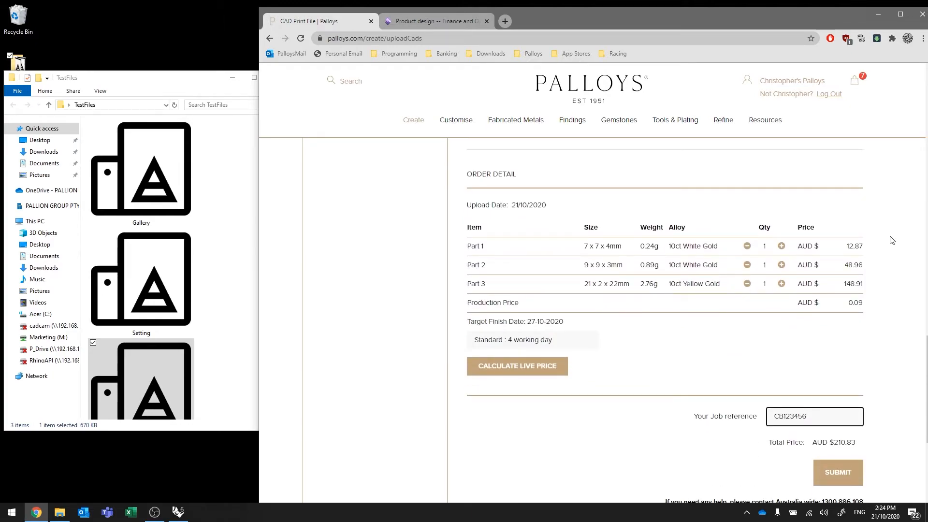
left_click(840, 473)
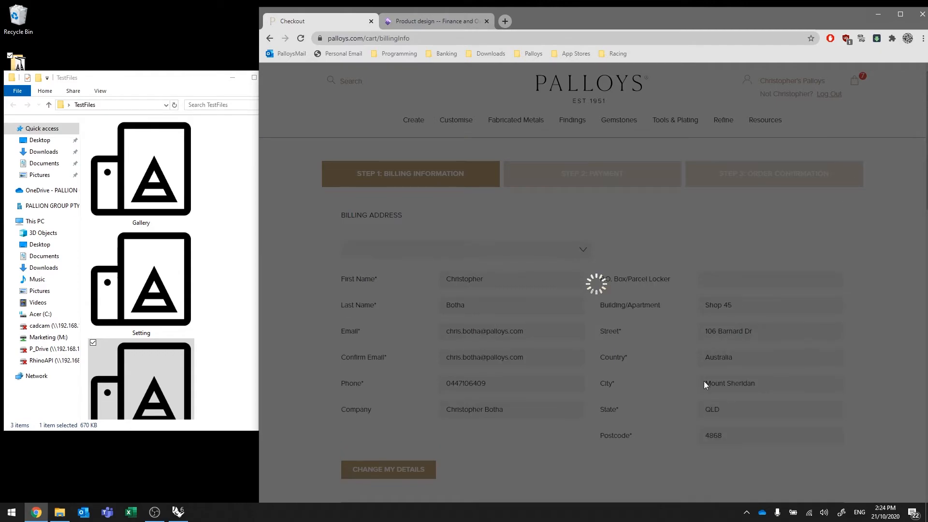
Choose pick up from the Palloys Dispatch Centre as the shipping option and confirm the order
scroll(703, 384, "down", 8)
scroll(701, 383, "down", 4)
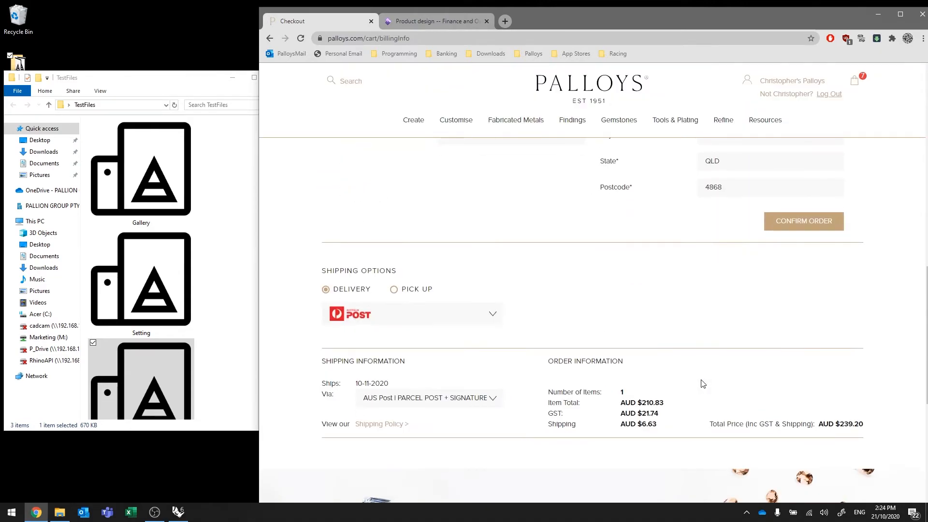
left_click(394, 289)
left_click(631, 307)
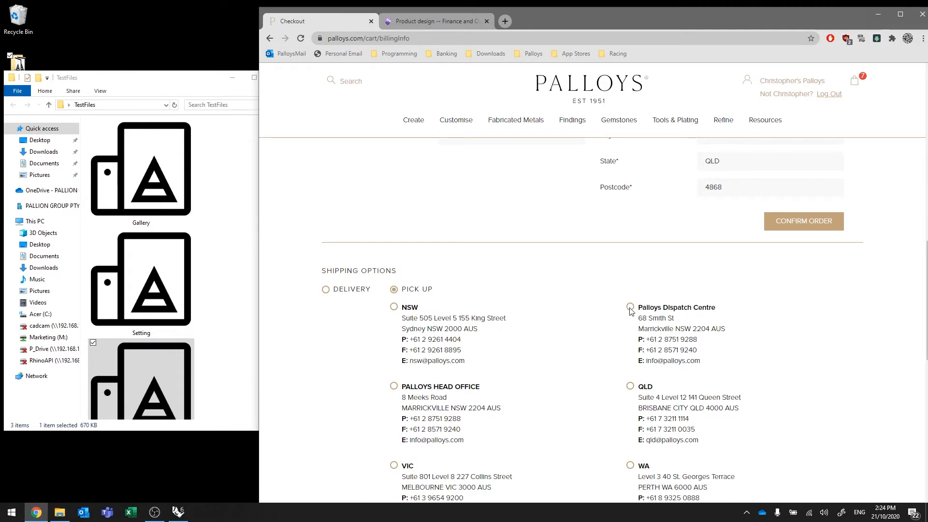
scroll(835, 389, "down", 6)
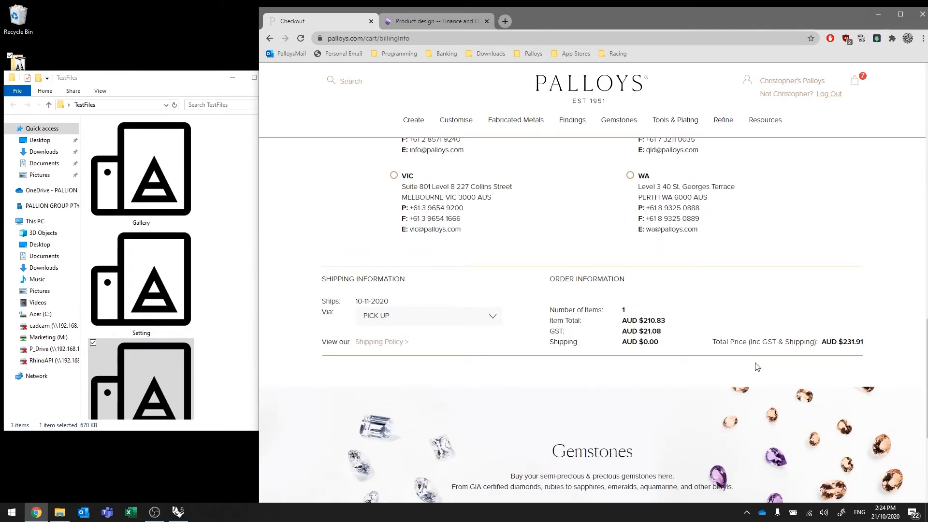
scroll(757, 367, "up", 6)
left_click(794, 225)
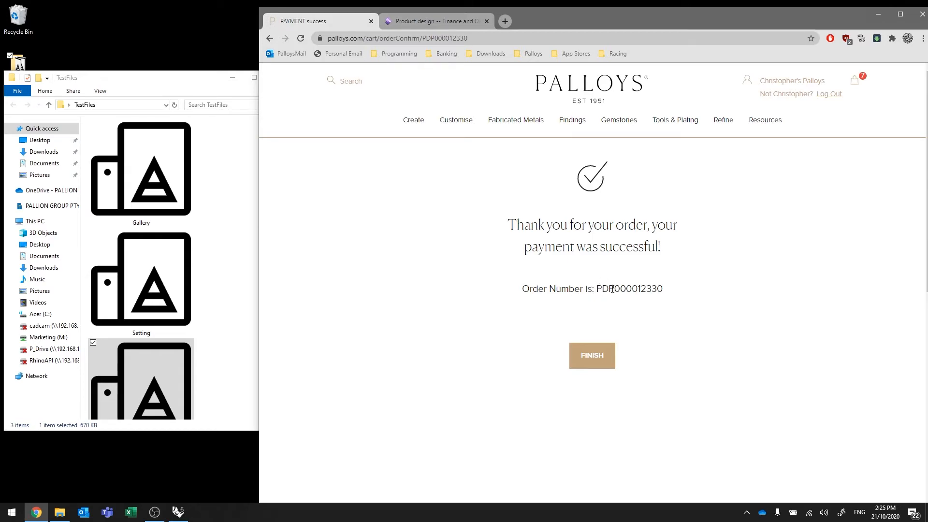
Highlight the order number on the confirmation page and finish the checkout
left_click_drag(638, 289, 670, 292)
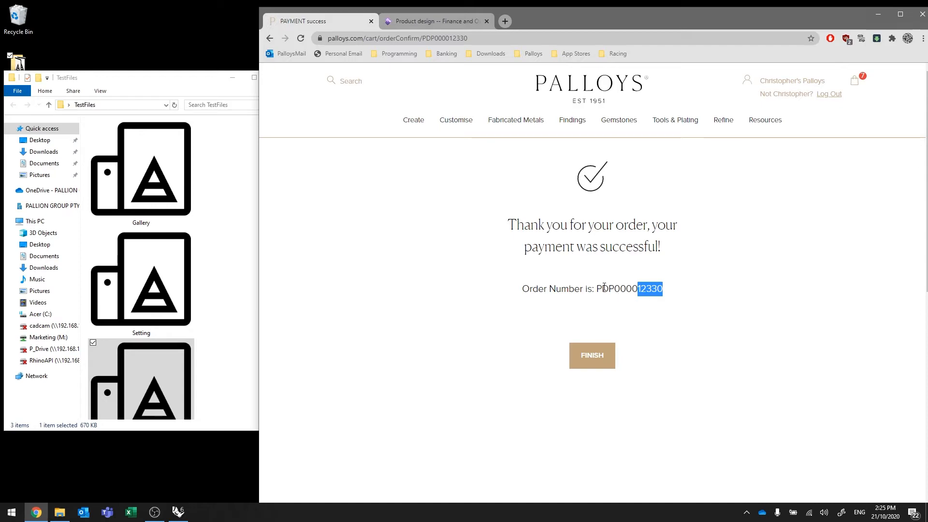
left_click_drag(598, 289, 668, 291)
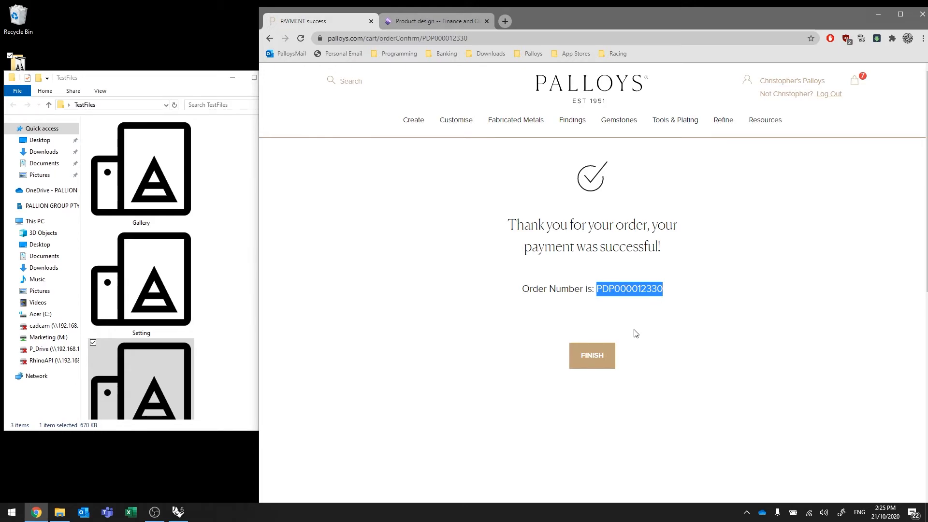
left_click(599, 355)
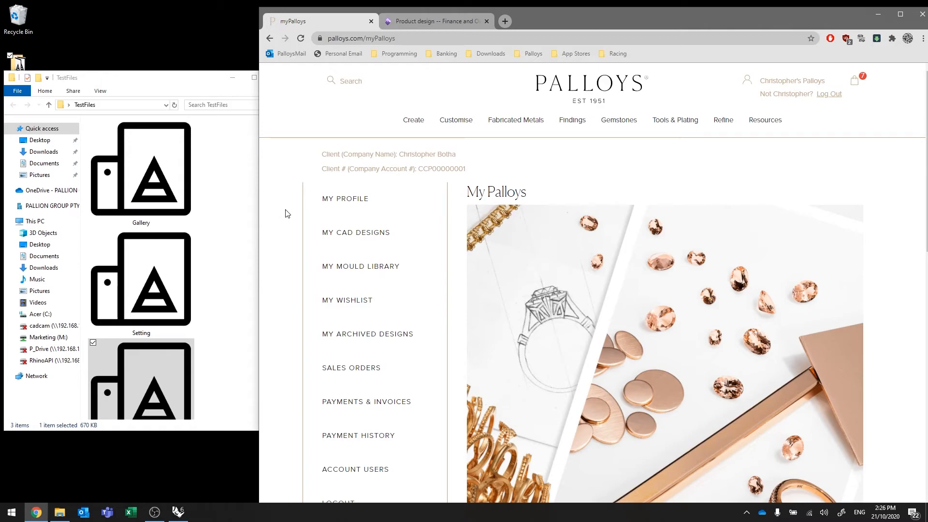
Browse the account's CAD designs and open the design summary and chat of the second listed Print to Raw Cast job
left_click(366, 237)
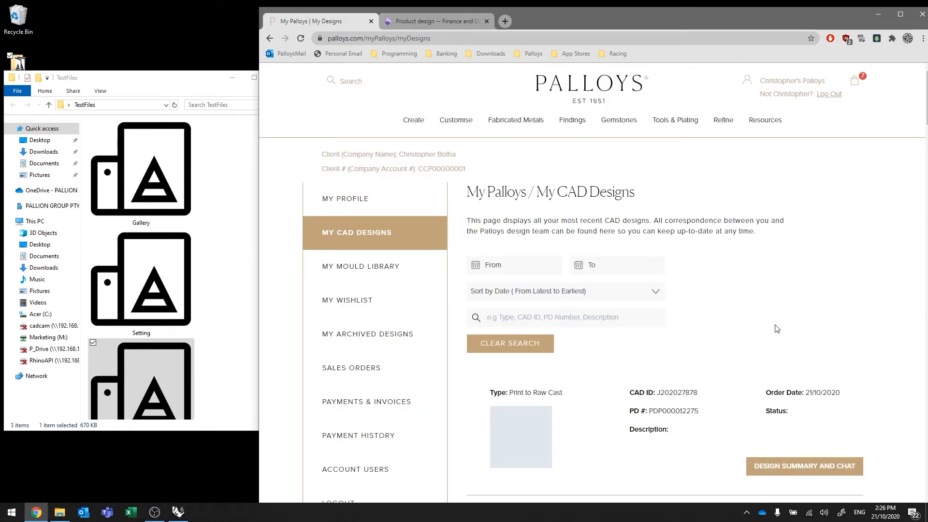
scroll(778, 329, "down", 2)
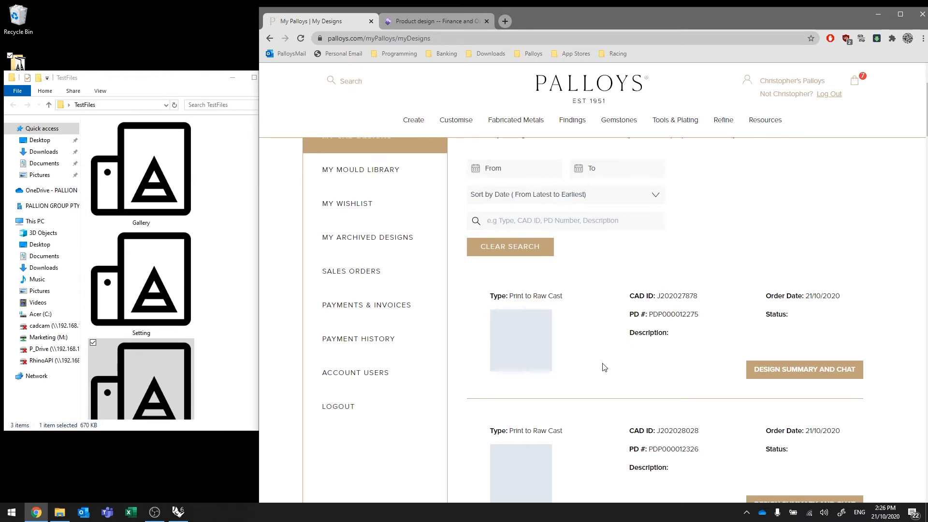
scroll(604, 368, "down", 9)
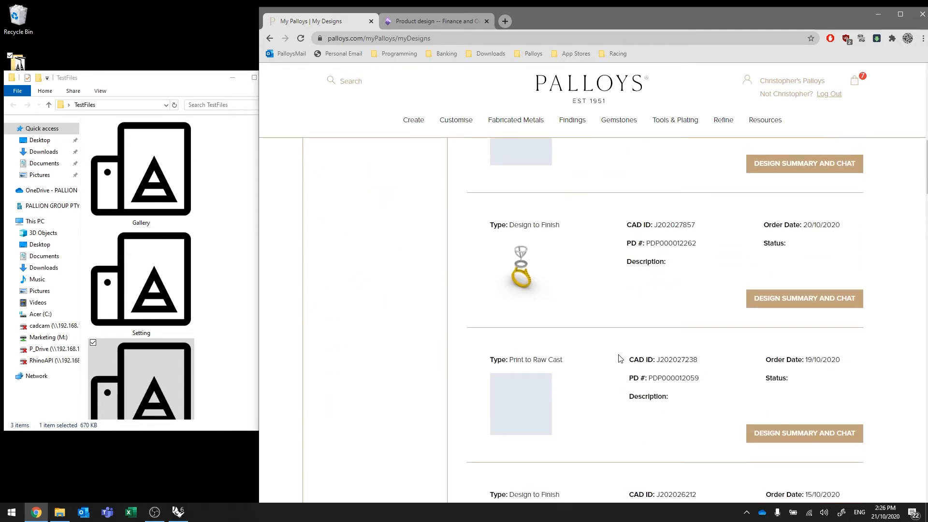
scroll(620, 358, "up", 5)
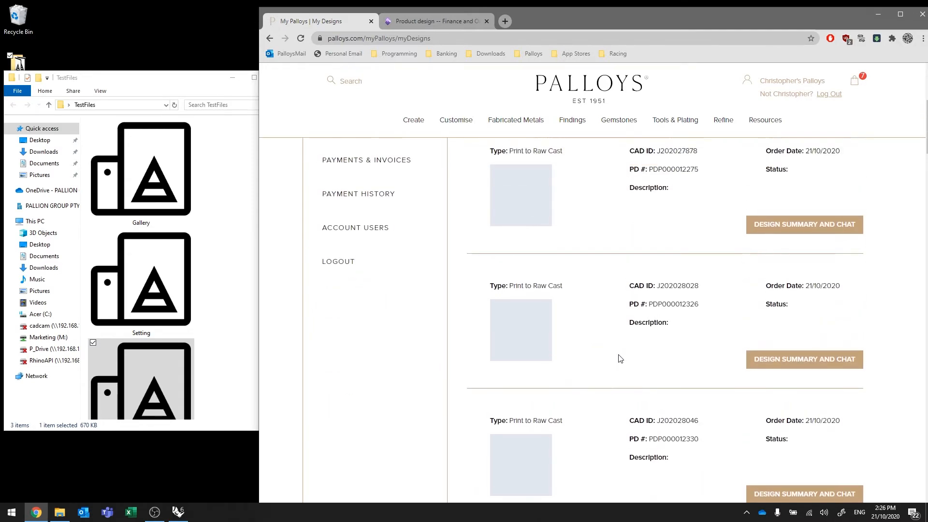
left_click(796, 360)
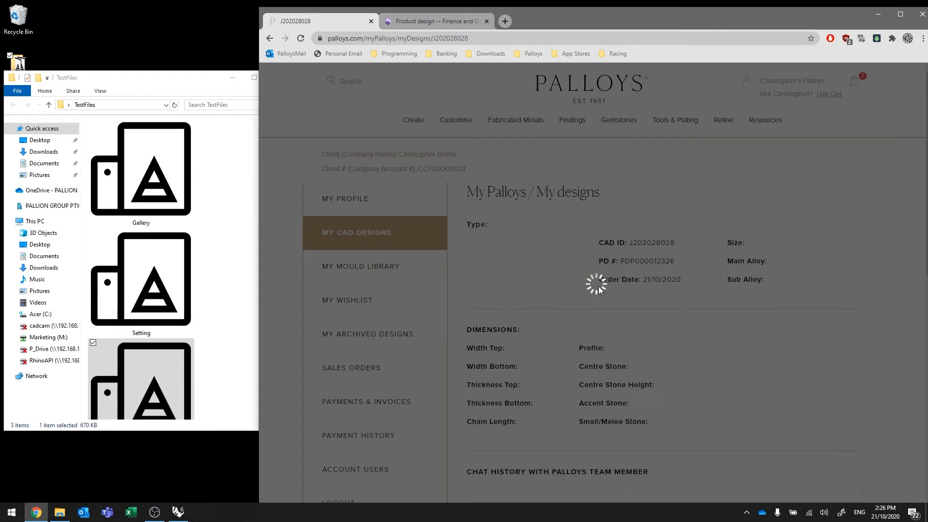
Write a chat message: "I just uploaded my job, and see it is missing some prongs", asking a named team member to please help
scroll(618, 329, "down", 3)
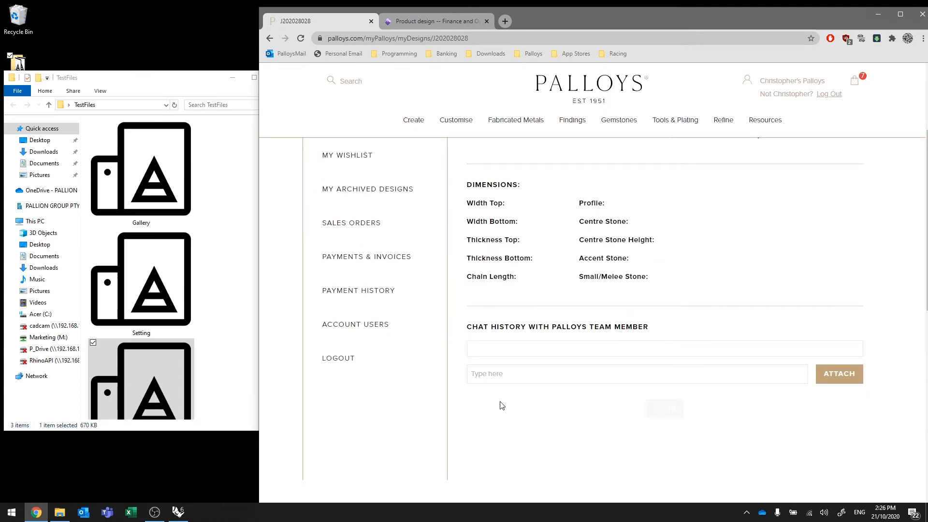
left_click(491, 374)
type("I")
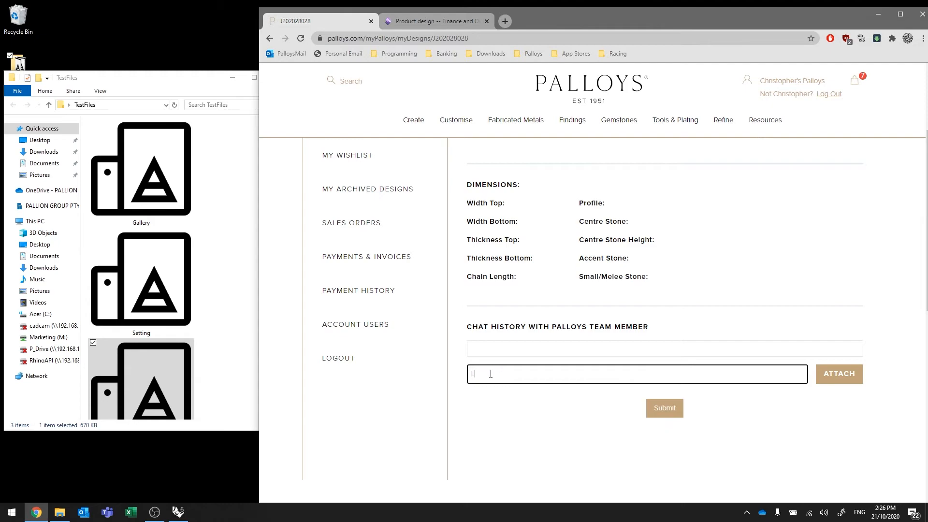
type(" just uploaded my job, and see it is ")
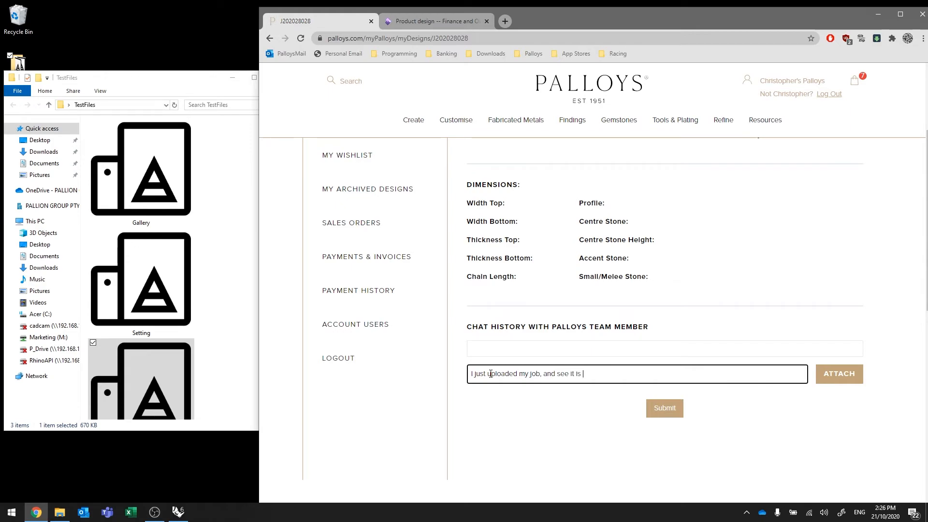
type("missing the")
key("BackSpace")
key("BackSpace")
key("BackSpace")
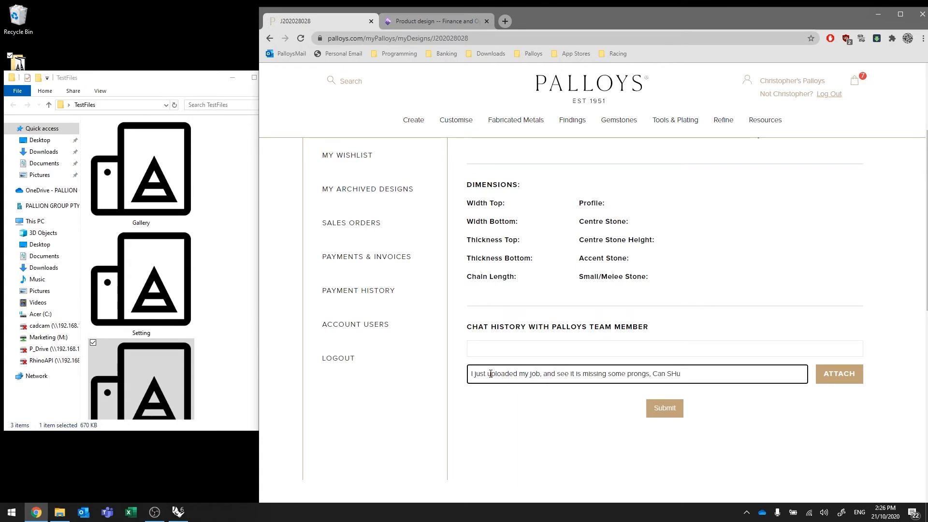
Submit the chat message to the Palloys team and check it in the design's chat history
left_click(666, 408)
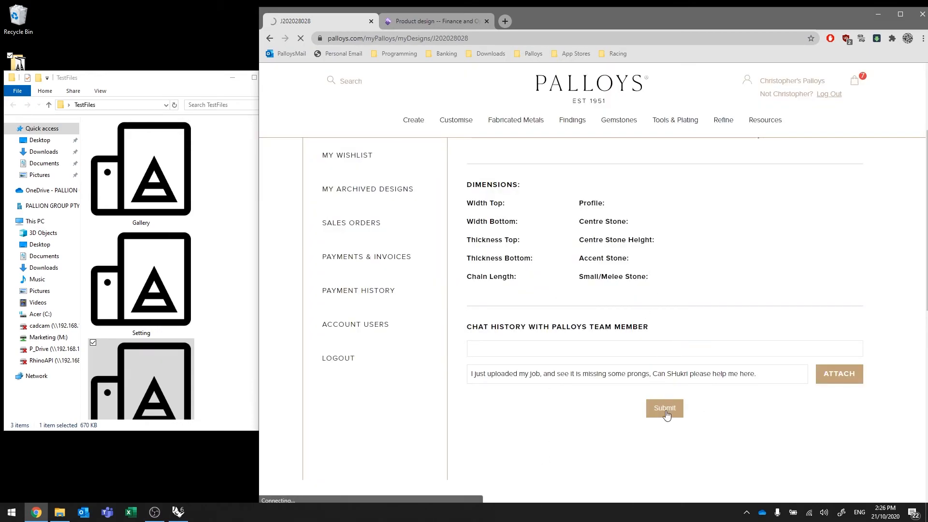
left_click(665, 411)
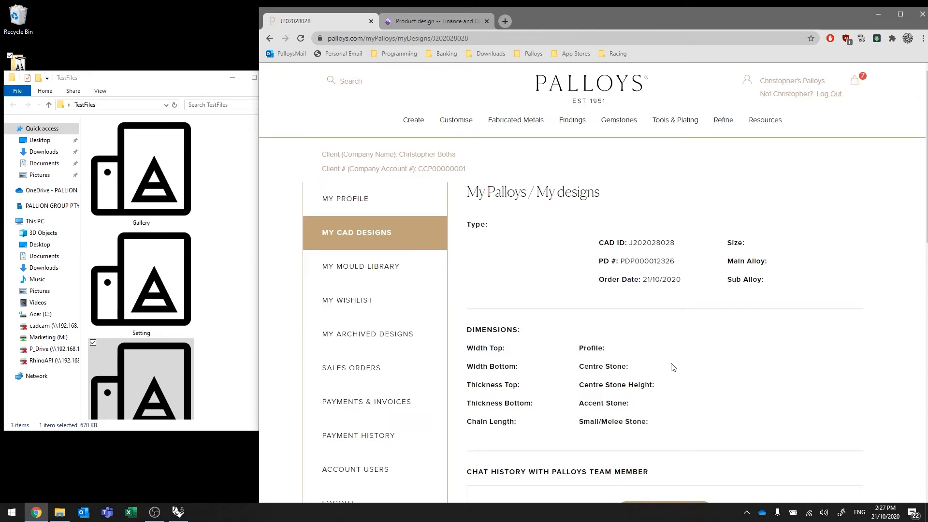
scroll(674, 367, "down", 5)
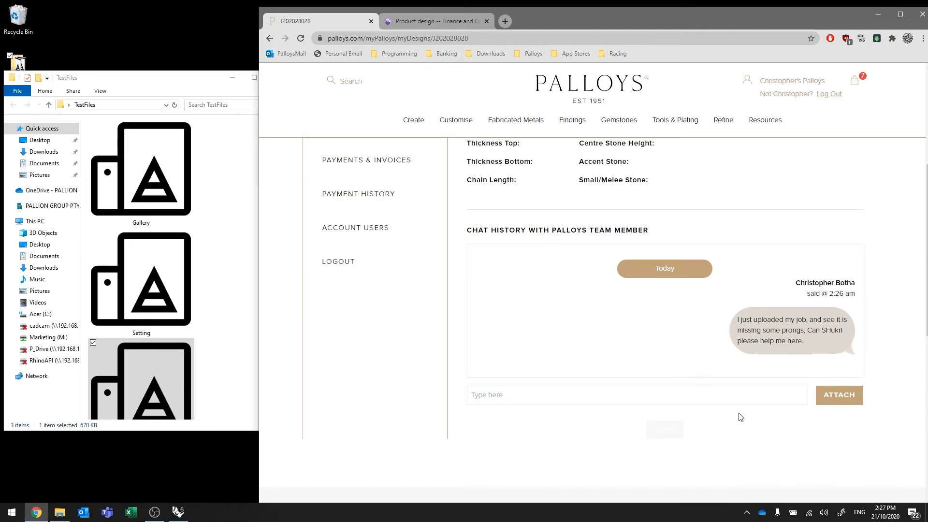
scroll(698, 410, "up", 2)
scroll(699, 409, "up", 2)
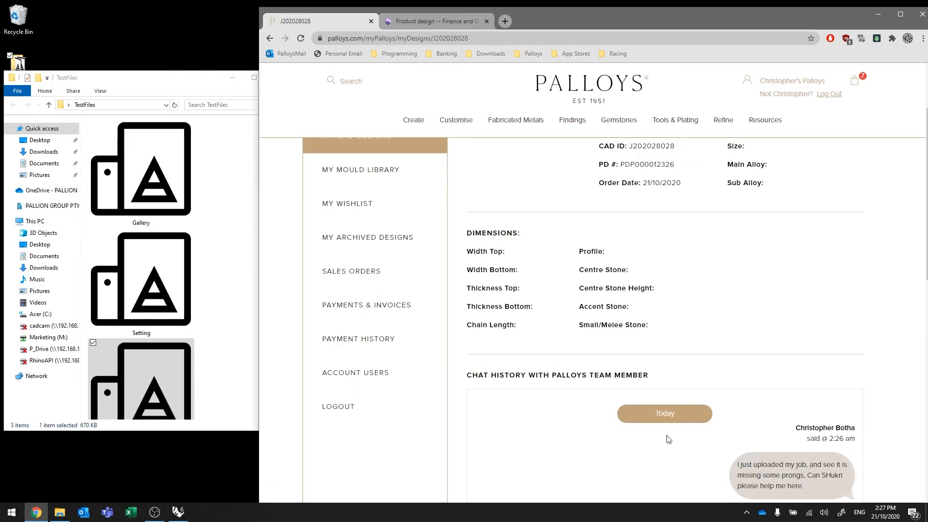
mouse_move(420, 123)
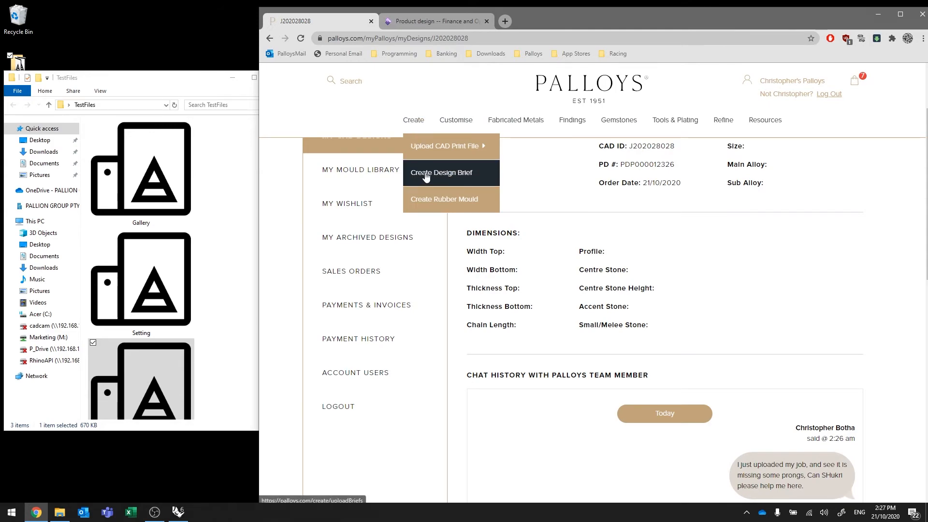
scroll(721, 286, "down", 2)
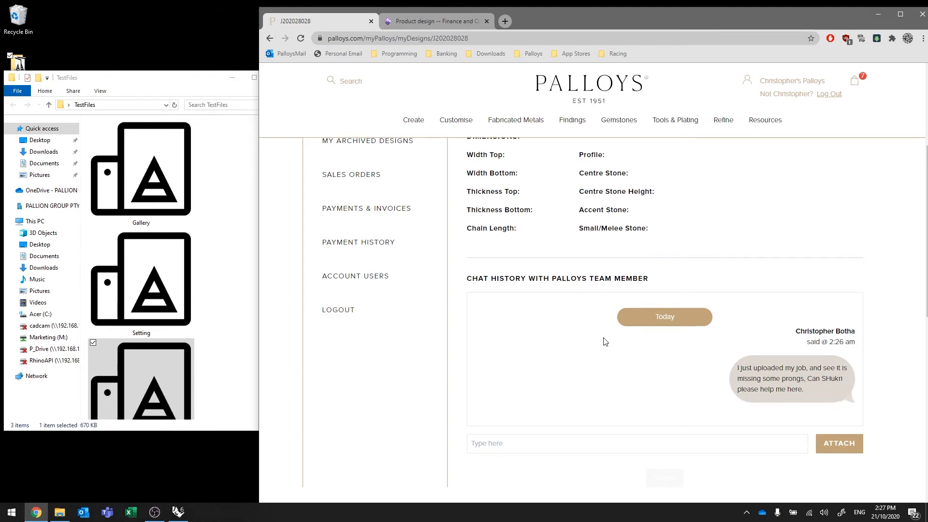
Switch to Rhino and review the ring job's part entries with their alloys, part types and quantities
left_click(418, 21)
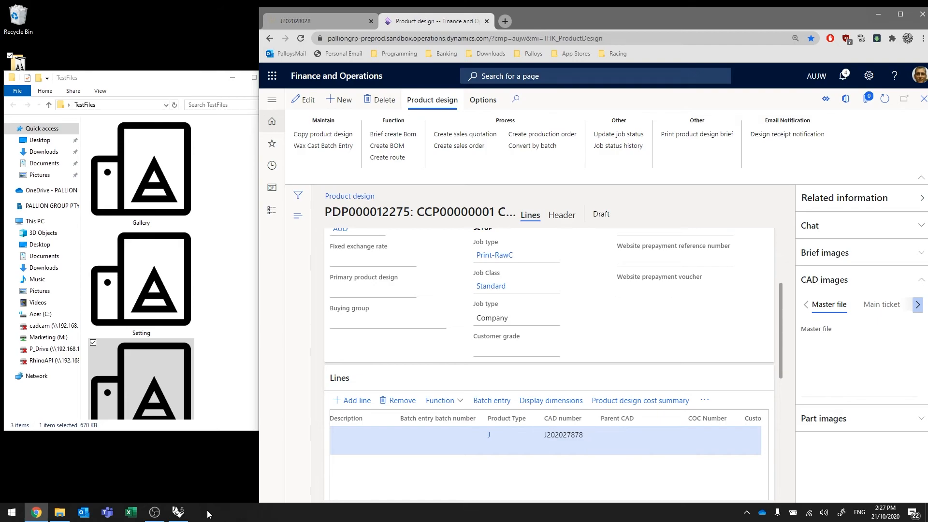
left_click(179, 512)
left_click(457, 338)
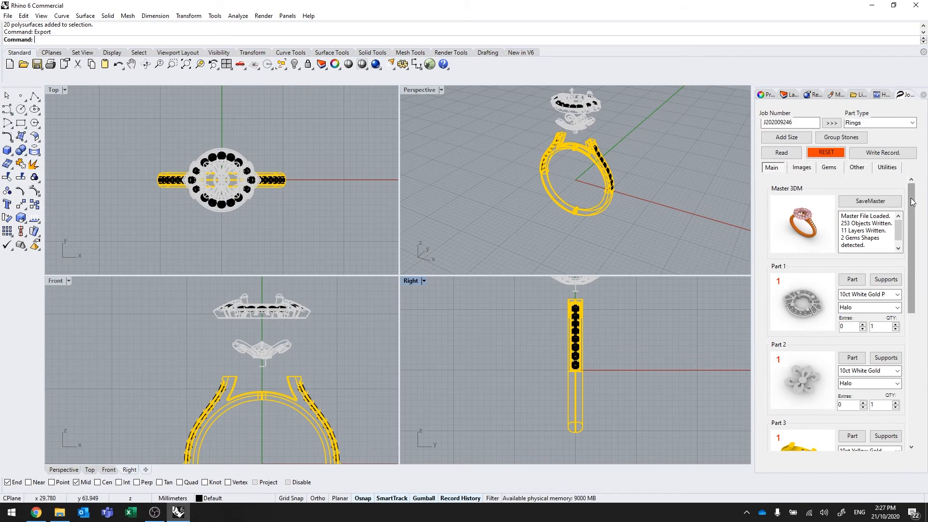
left_click_drag(912, 202, 921, 254)
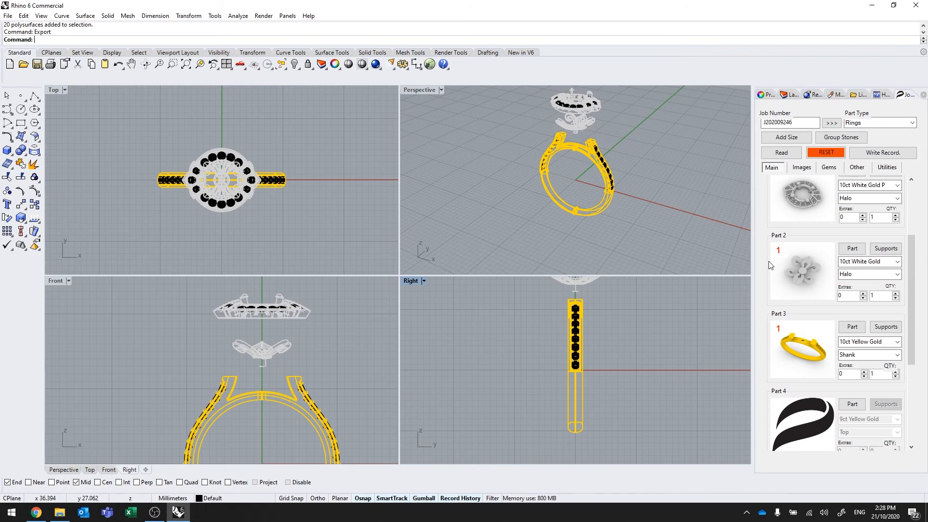
scroll(817, 291, "up", 3)
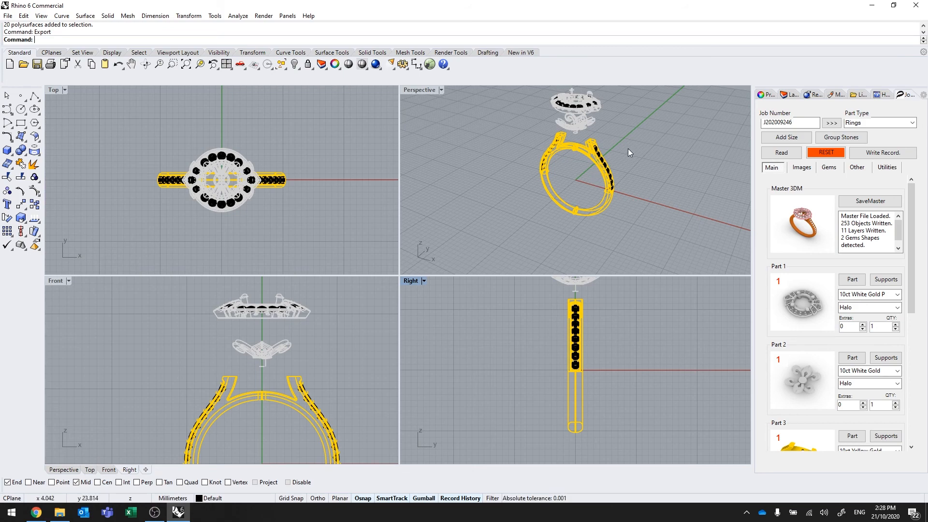
left_click(872, 6)
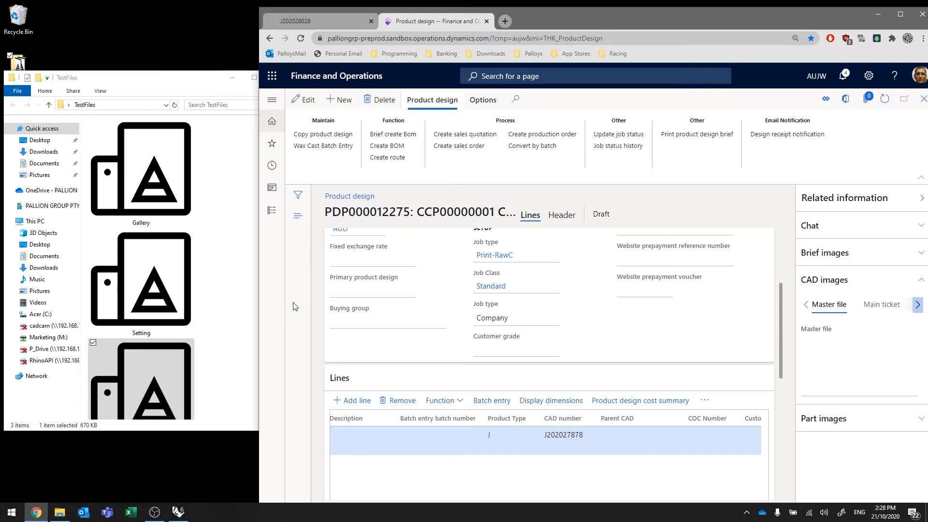
left_click(223, 322)
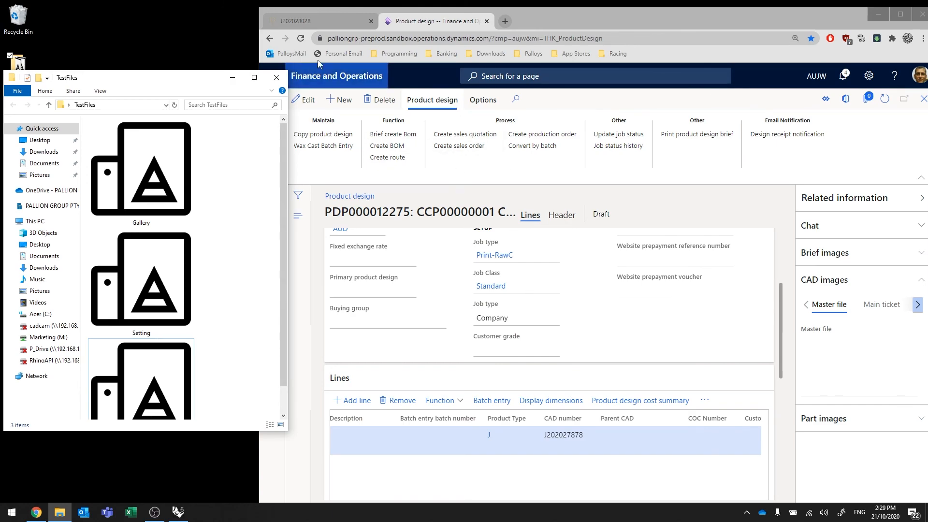
Return to the Palloys site, open a new CAD print file upload form and dismiss its help prompts with Not Show Again
left_click(316, 19)
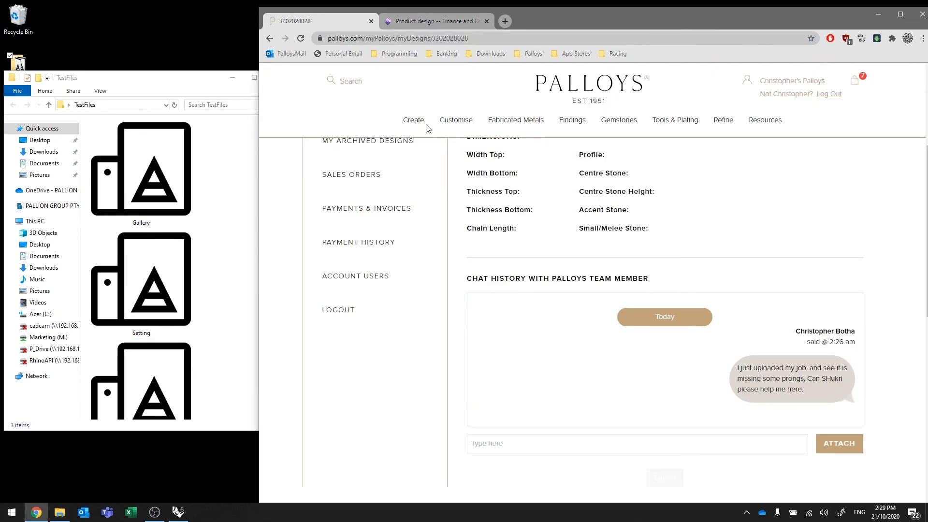
mouse_move(426, 127)
left_click(560, 153)
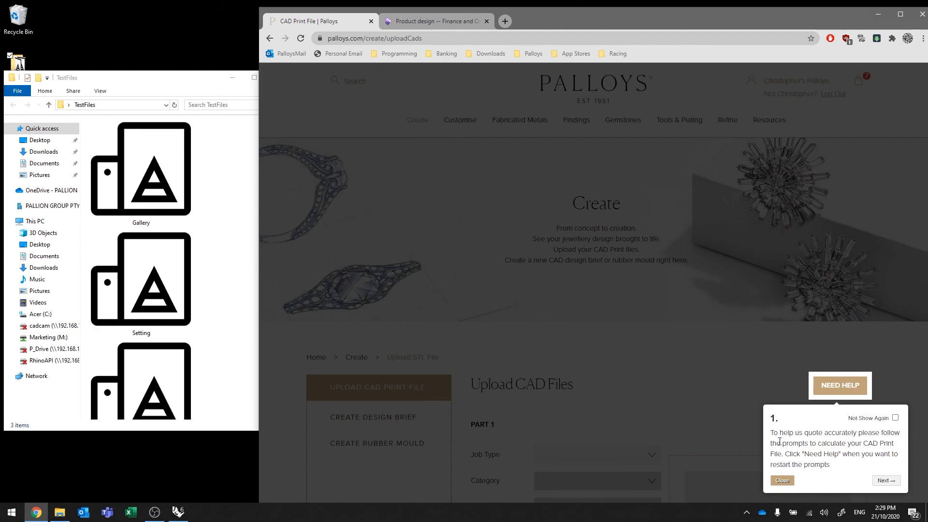
left_click(895, 418)
left_click(783, 482)
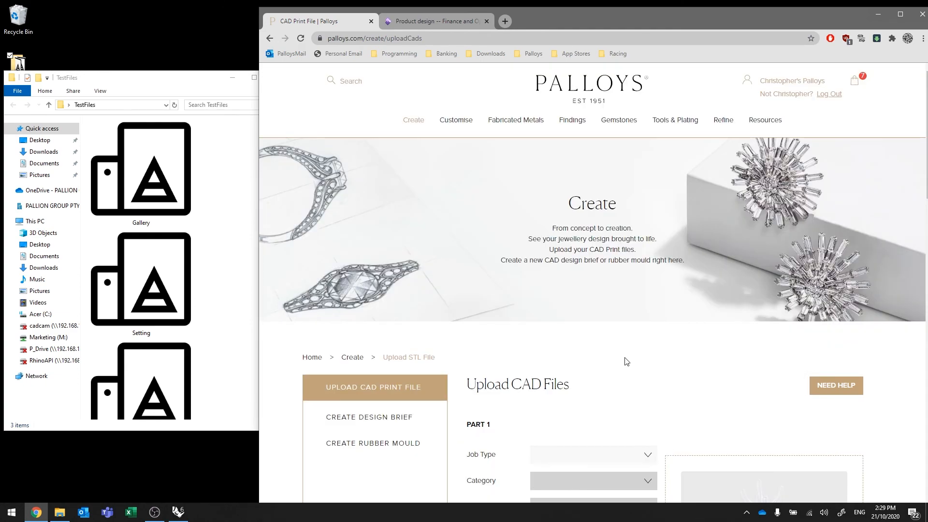
scroll(651, 369, "down", 4)
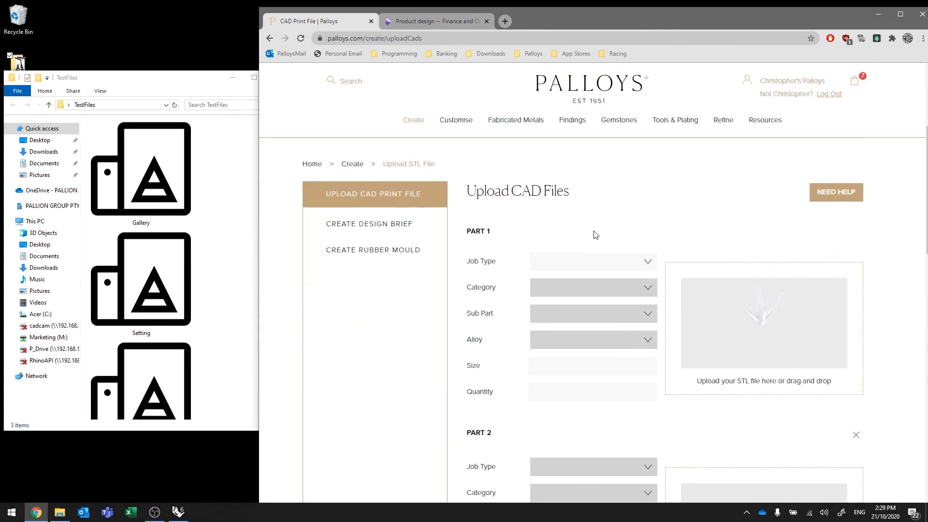